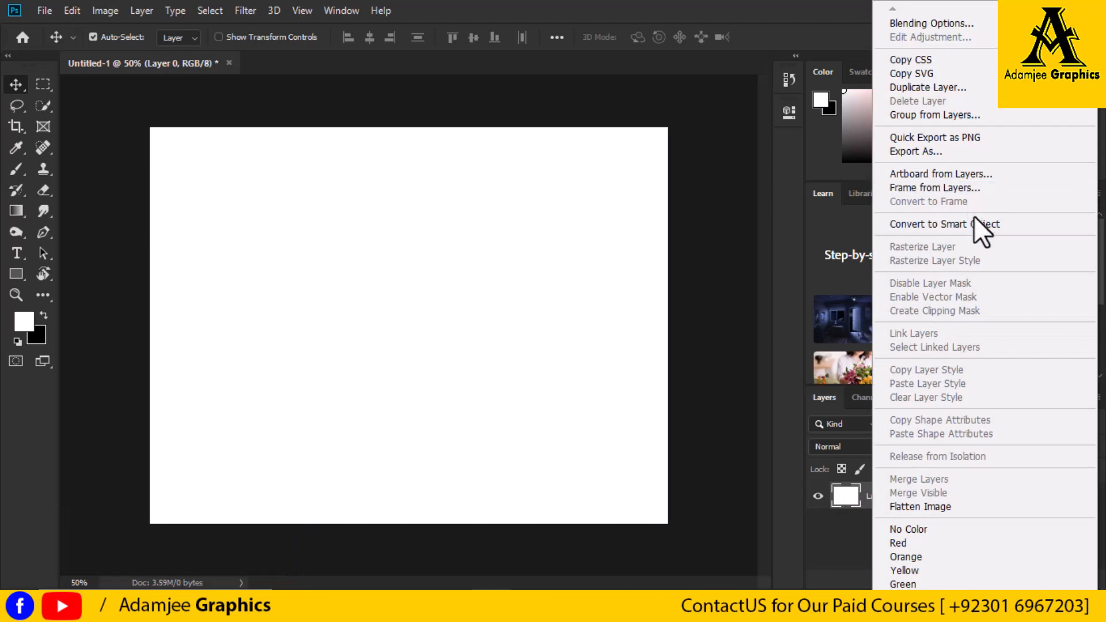
Convert Layer 0 to a Smart Object and open its contents for editing.
click(975, 223)
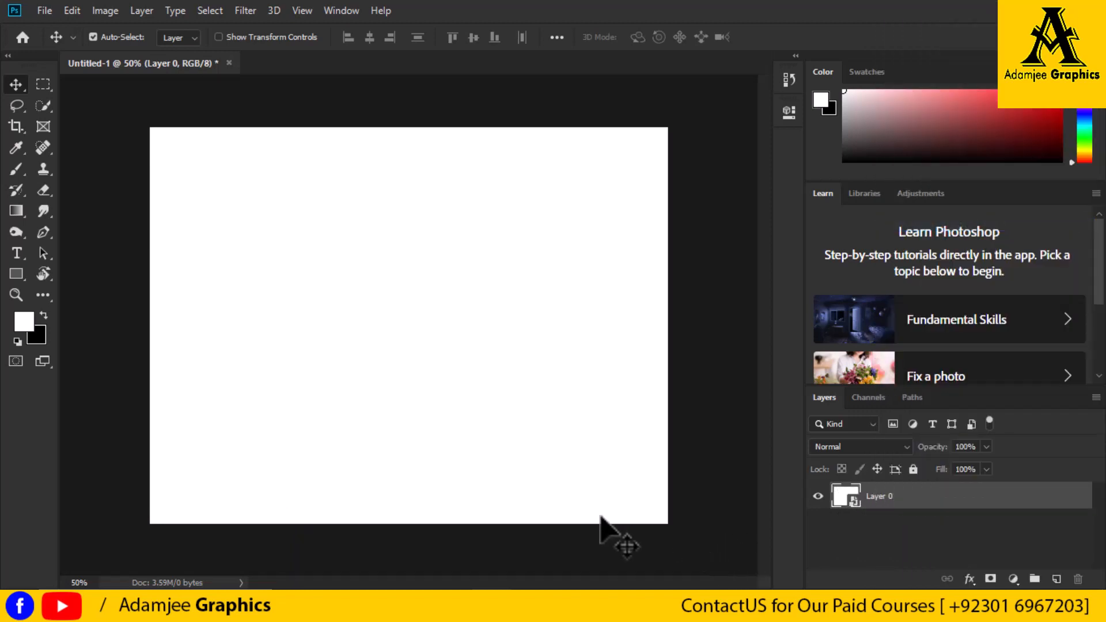
double_click(841, 499)
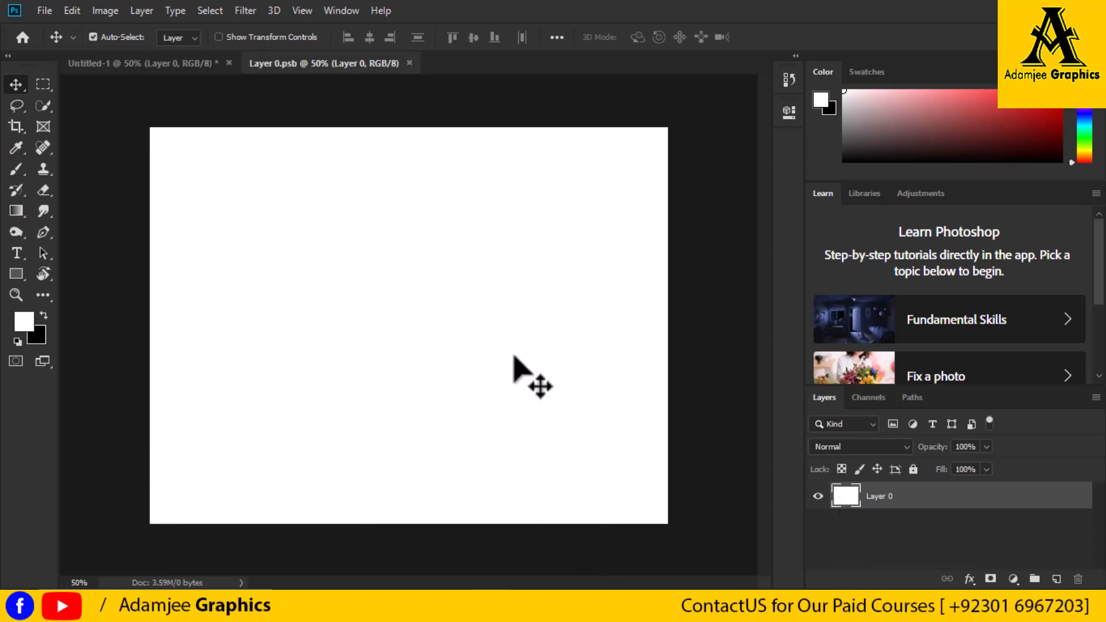
Open the recent file 1380867781813.jpg, unlock its background layer and copy the photo into the Layer 0.psb document.
click(23, 38)
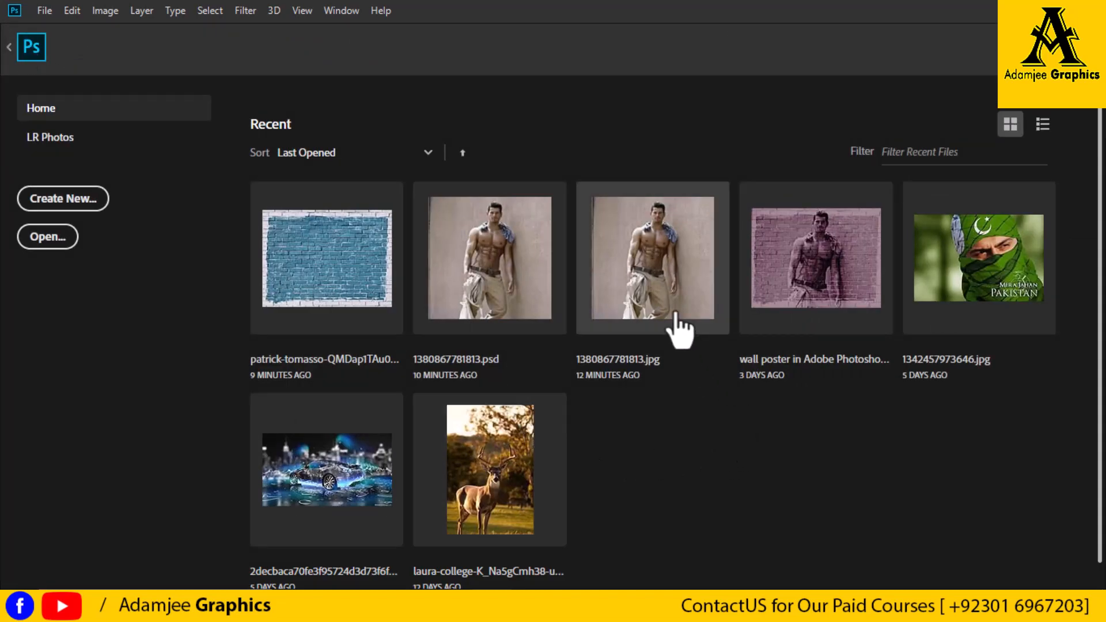
click(659, 264)
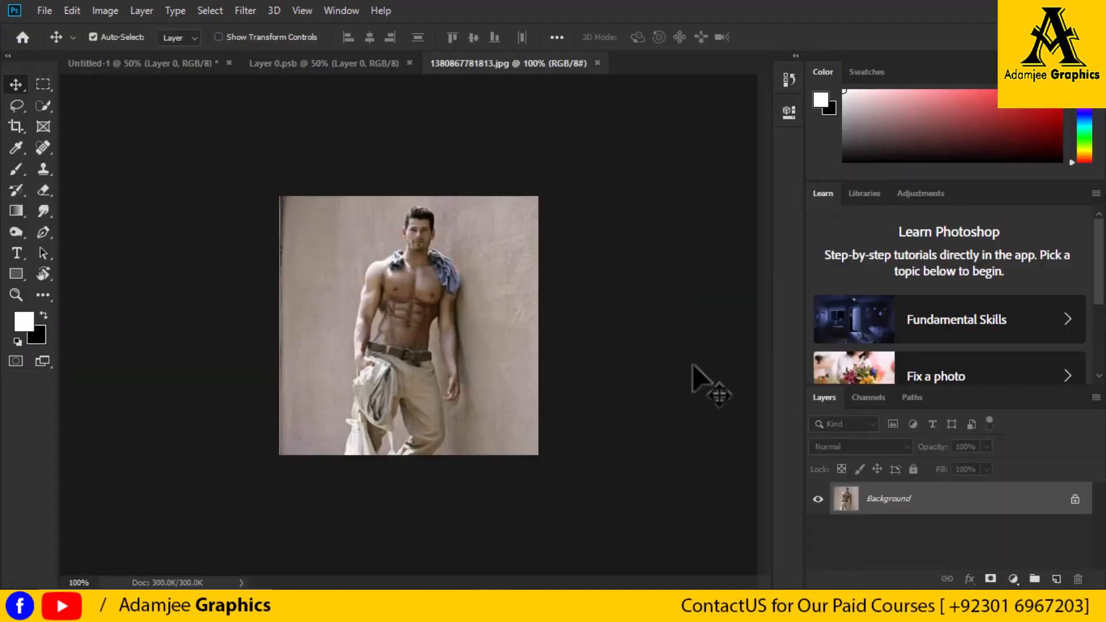
click(1075, 499)
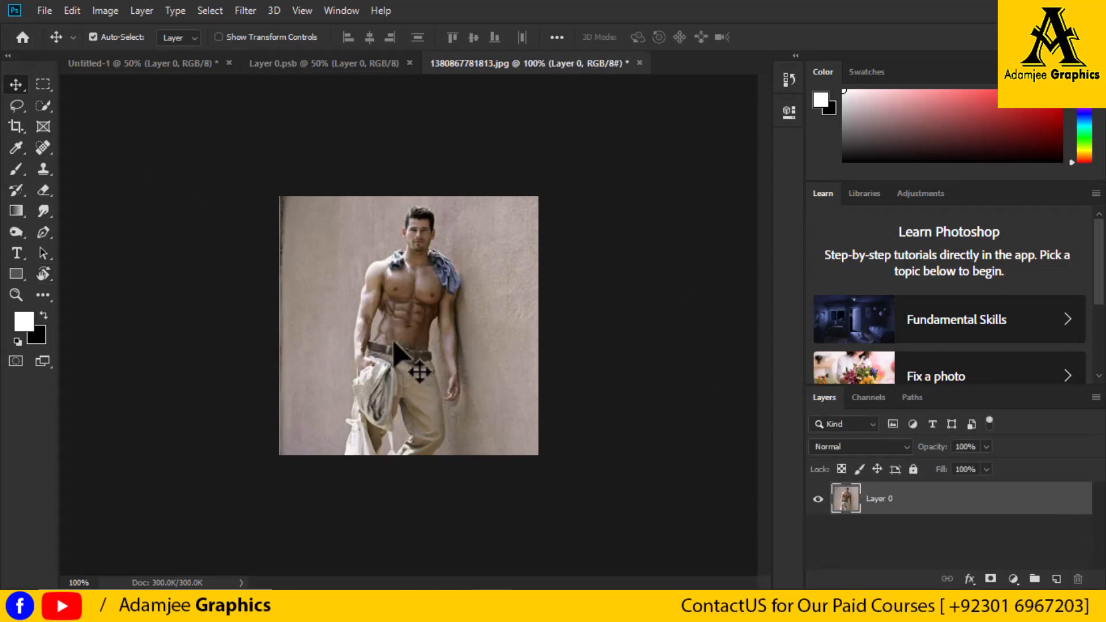
drag(436, 390, 410, 327)
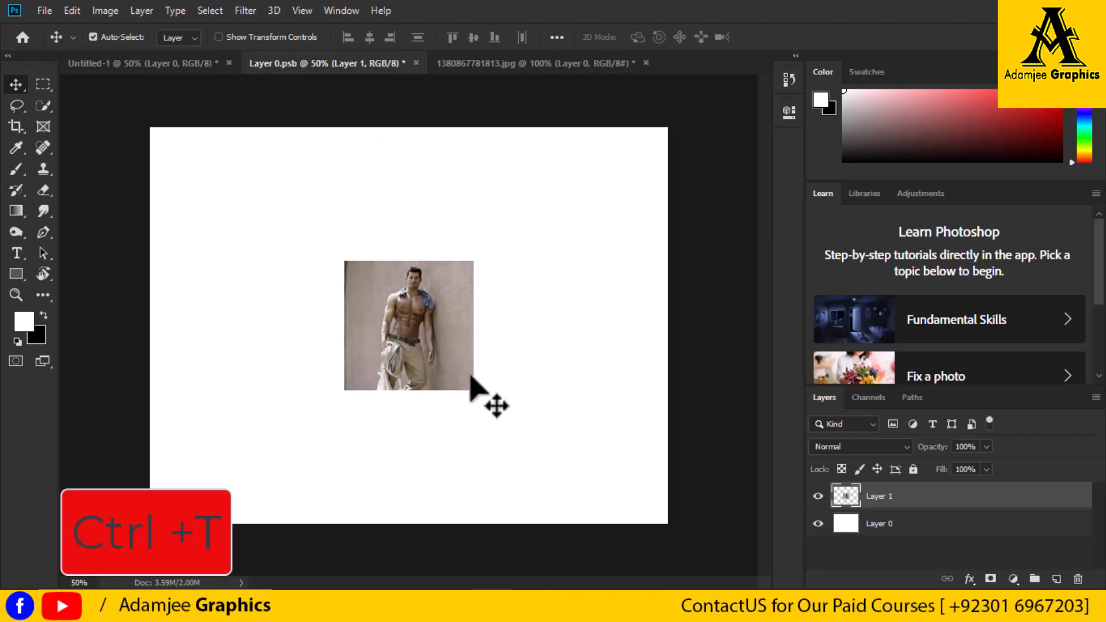
Free-transform the photo on Layer 1 to about 422% and position it centred so it covers the whole canvas.
key(ctrl+t)
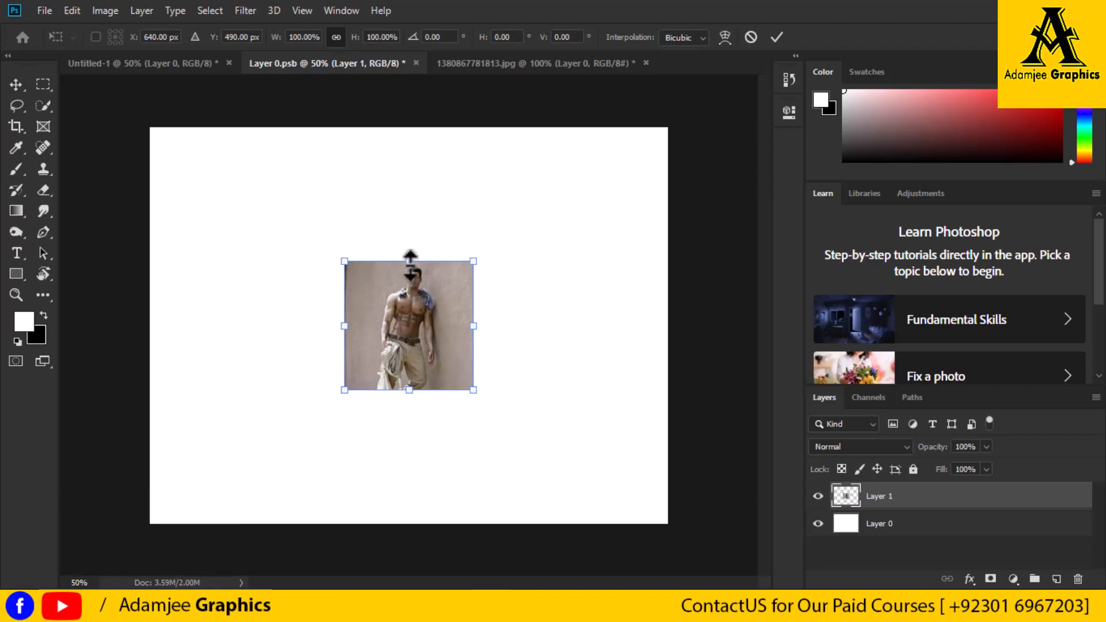
drag(410, 261, 389, 152)
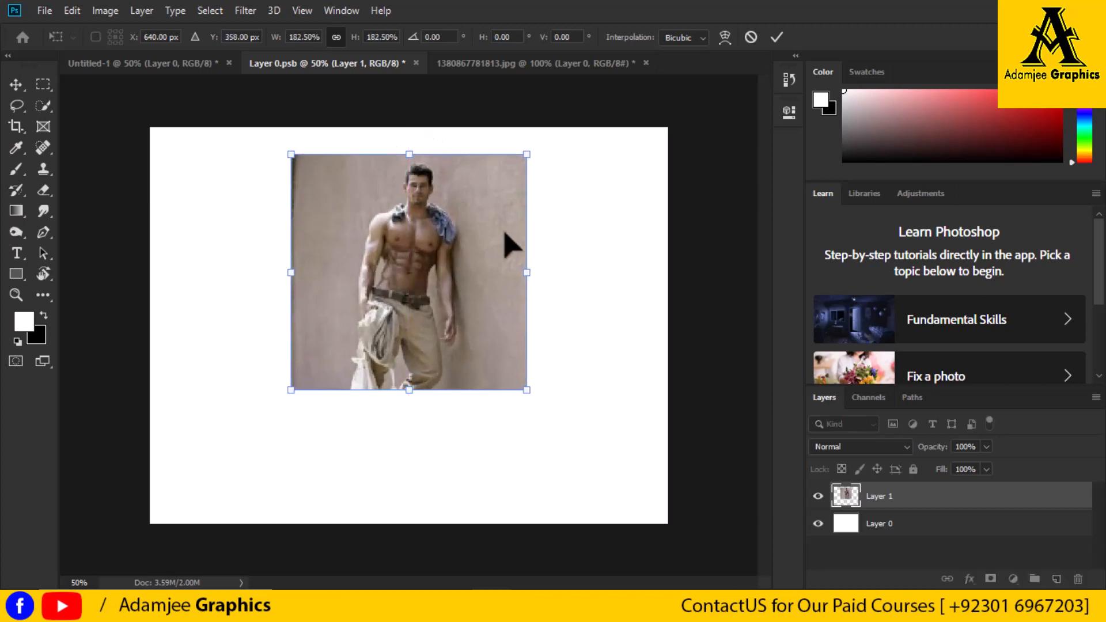
drag(527, 272, 592, 272)
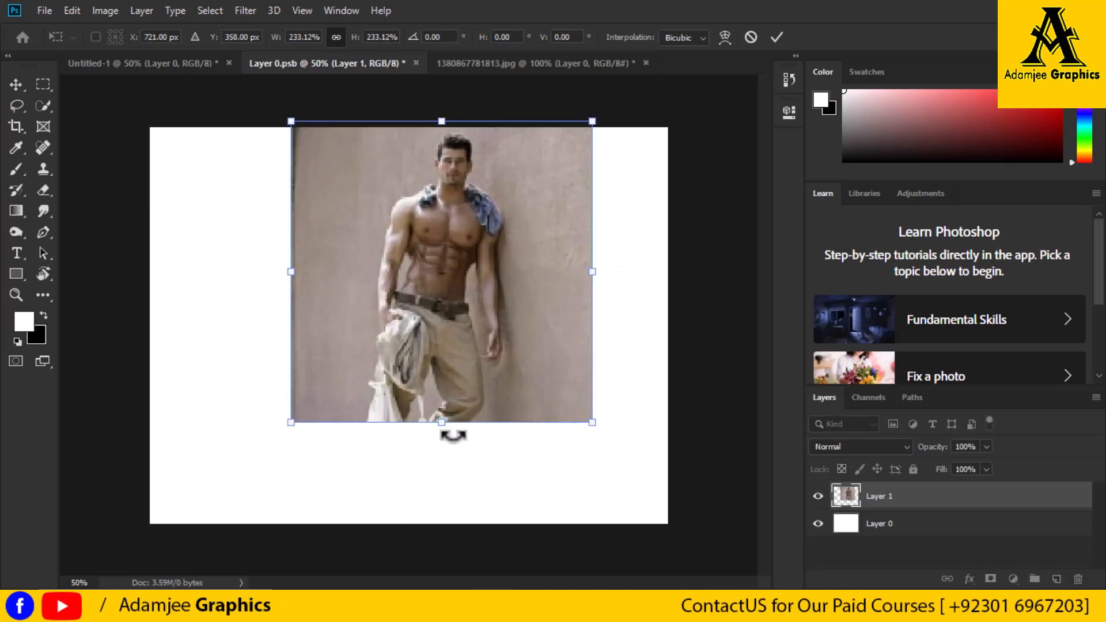
drag(441, 426, 416, 530)
drag(236, 326, 131, 377)
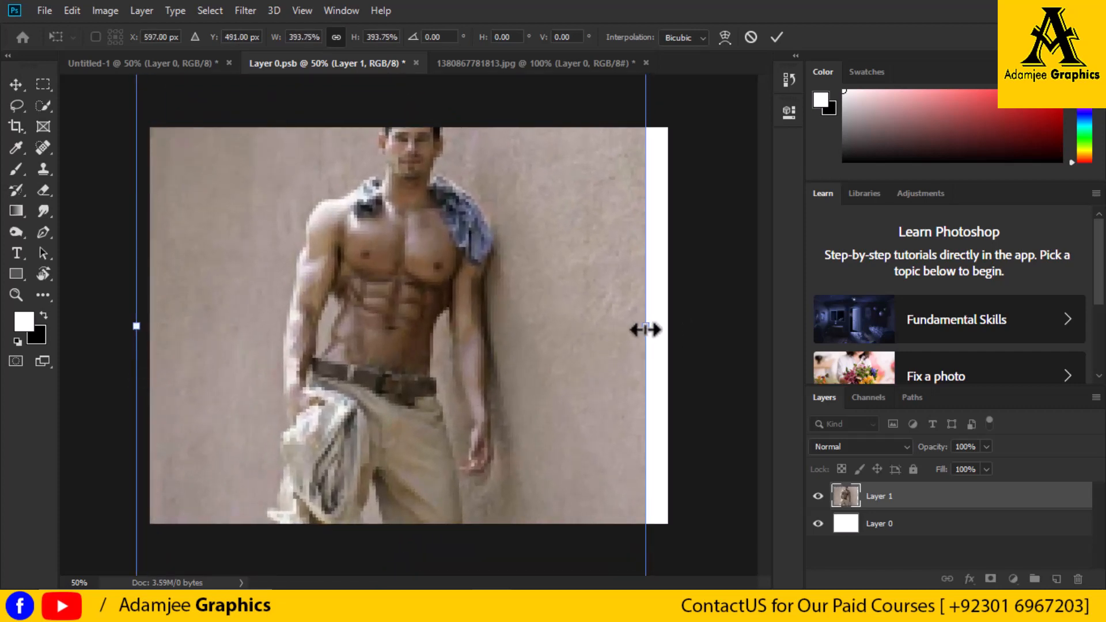
drag(645, 329, 682, 338)
drag(516, 346, 522, 388)
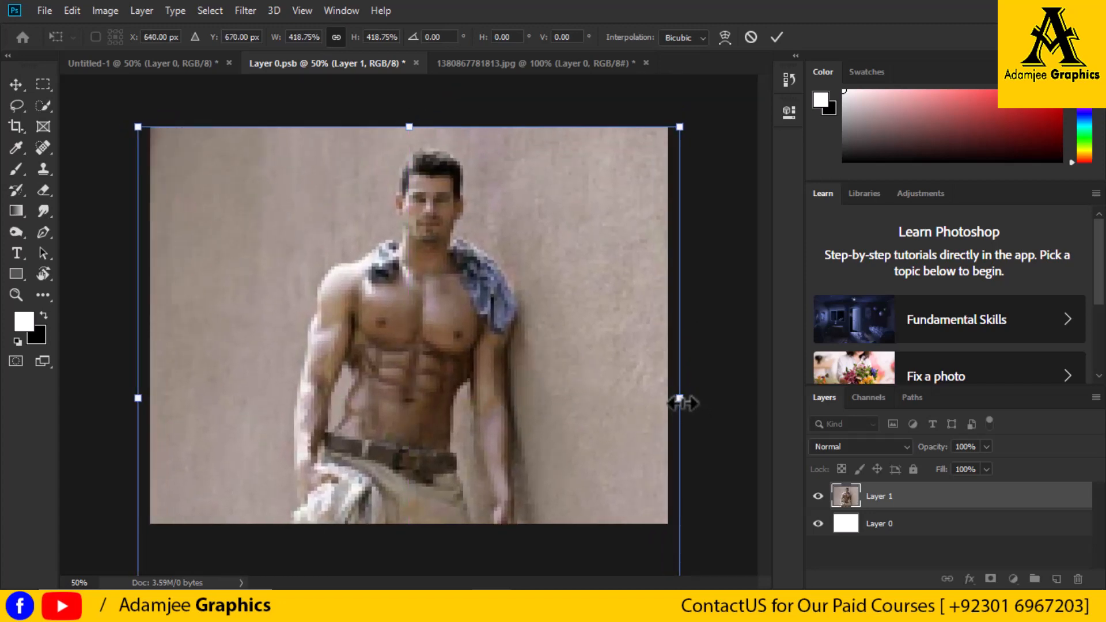
drag(680, 398, 684, 398)
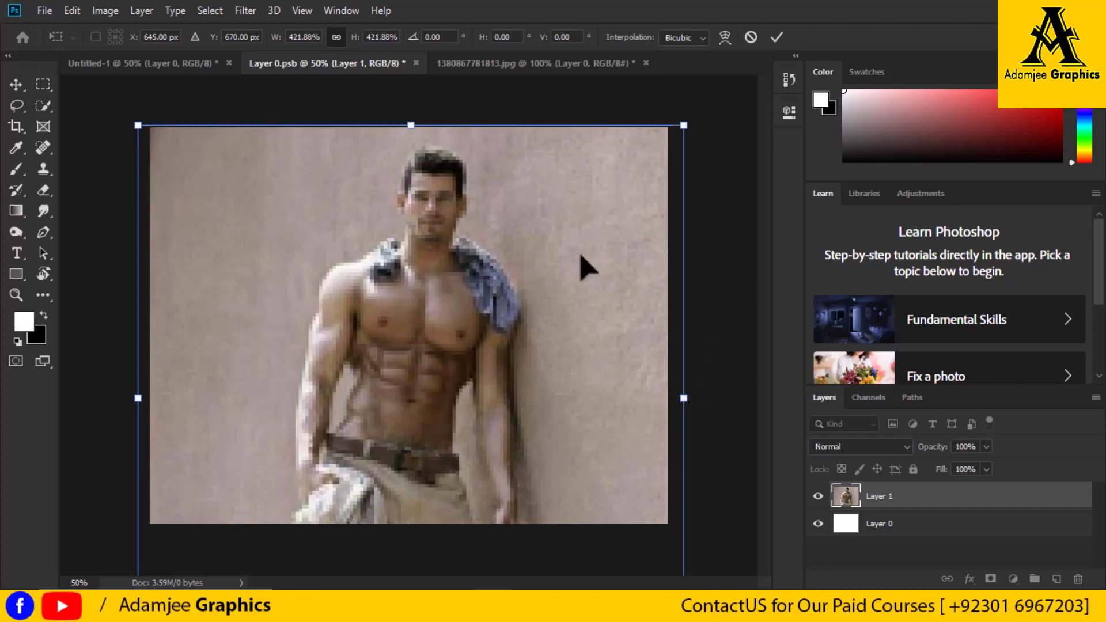
drag(580, 257, 585, 249)
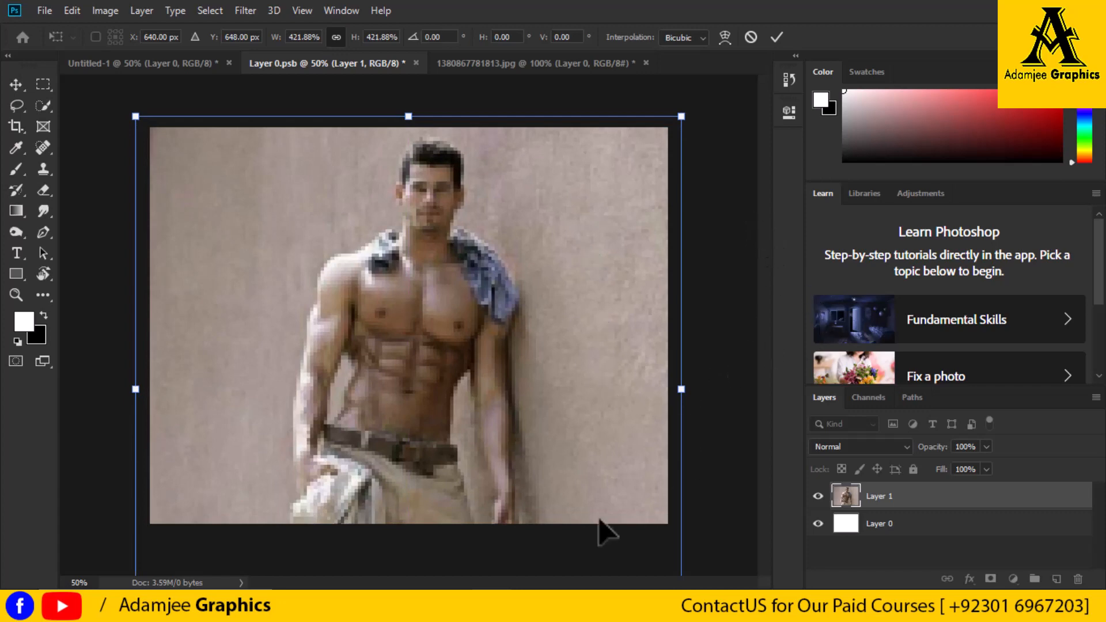
Try fitting the photo to the canvas height at about 307%, and enlarge it to about 418% to cover the width.
drag(487, 469, 494, 312)
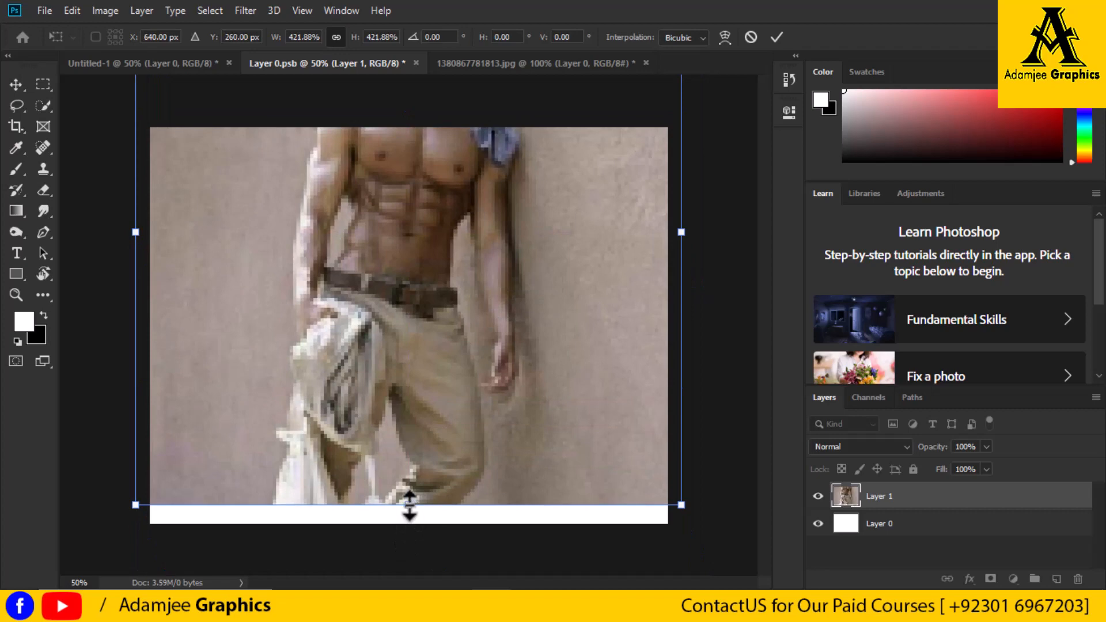
drag(409, 506, 402, 361)
drag(415, 242, 415, 425)
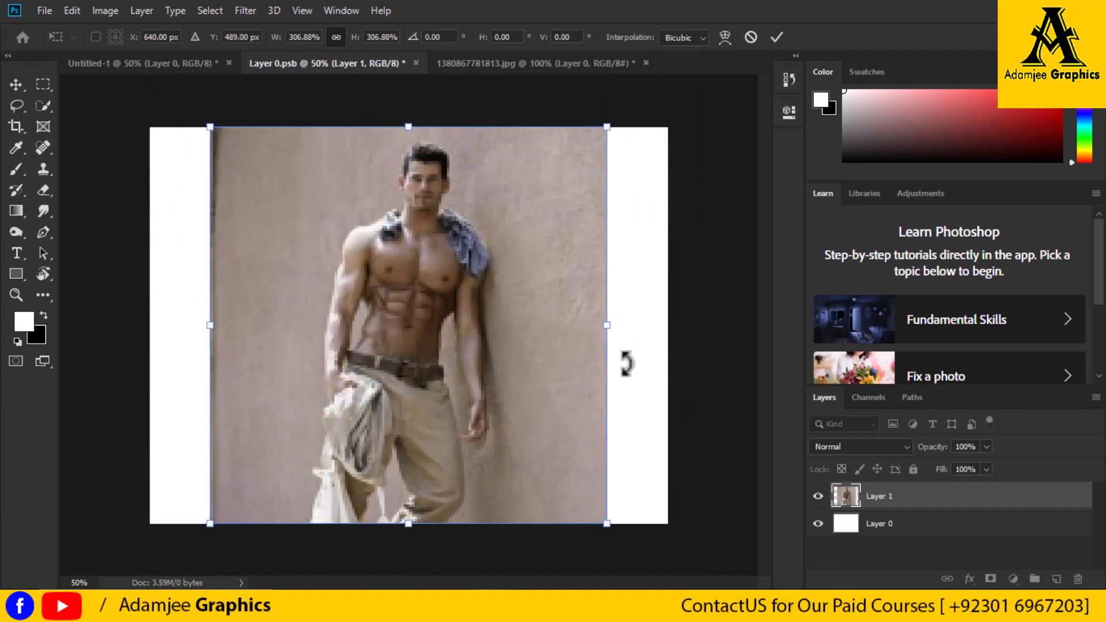
drag(607, 325, 676, 325)
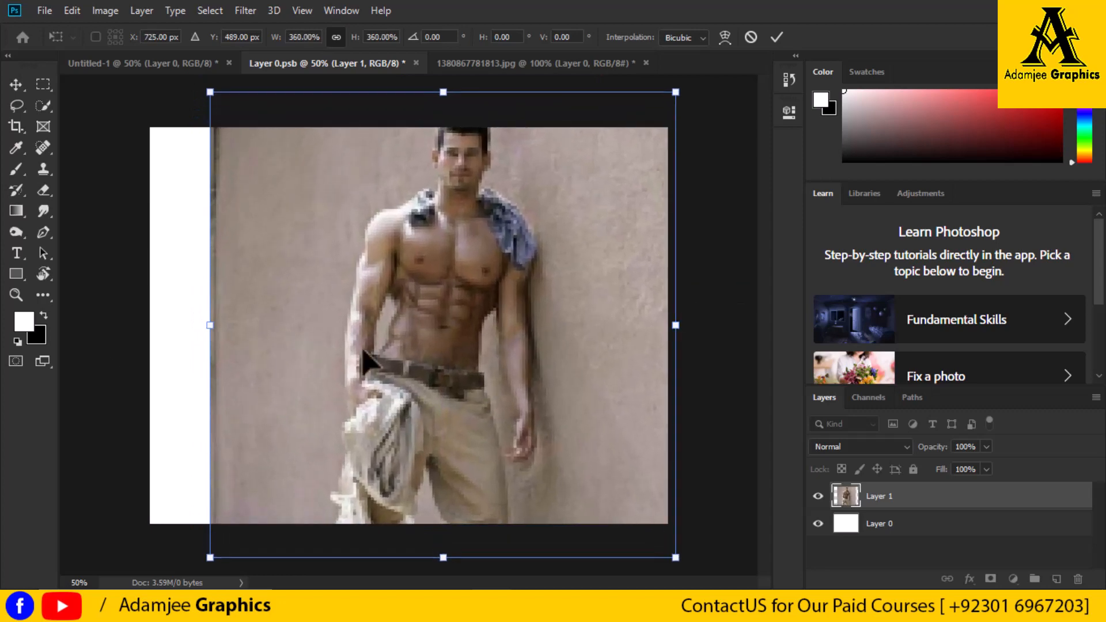
drag(211, 323, 135, 325)
Try reducing the photo to about 384% from its lower edge and widening both sides to about 423%.
key(ctrl+0)
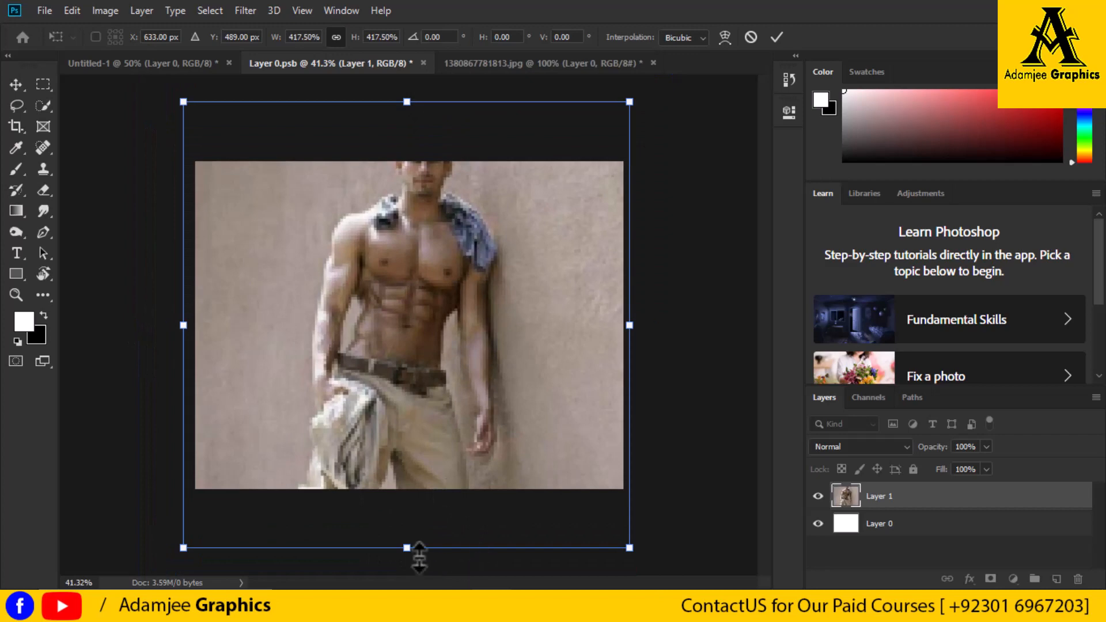
drag(411, 551, 411, 512)
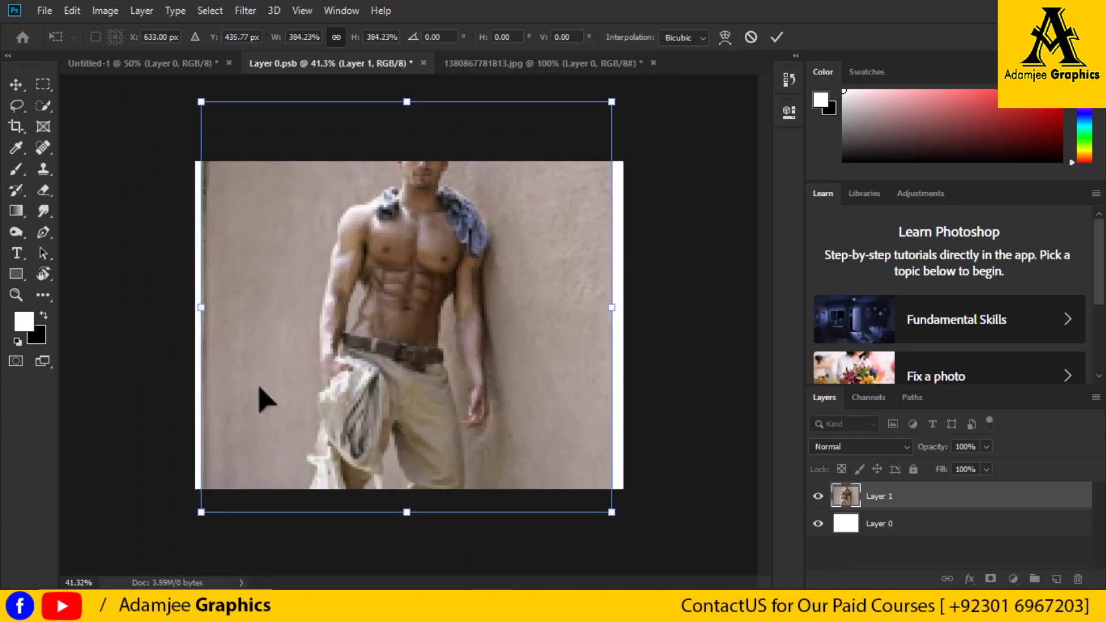
mouse_move(202, 308)
mouse_down()
mouse_move(173, 306)
mouse_move(184, 307)
mouse_up()
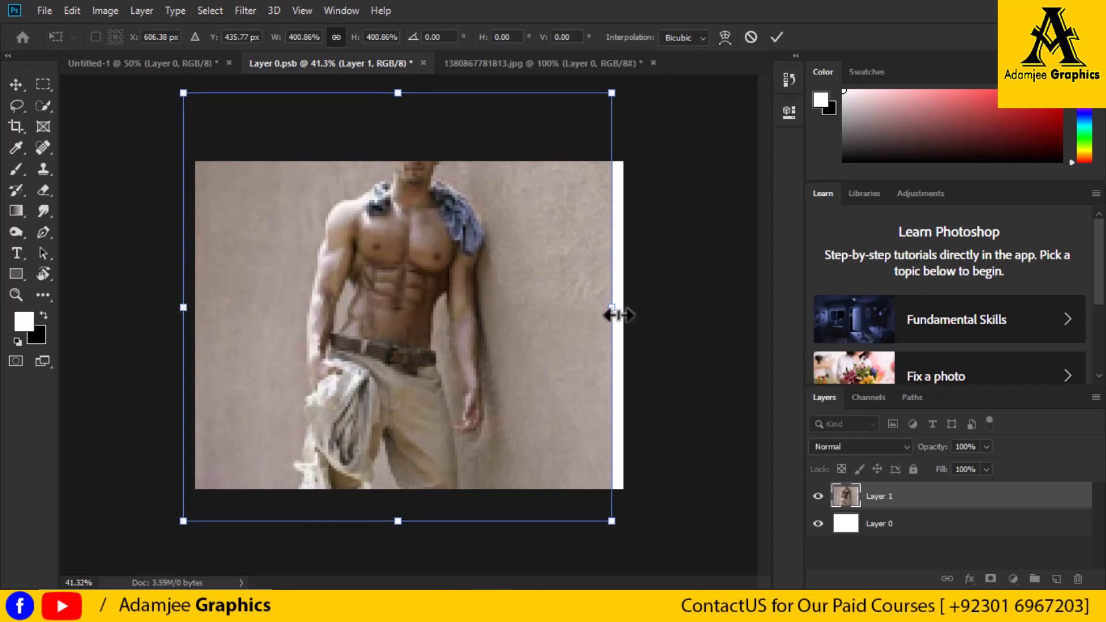
drag(614, 310, 635, 309)
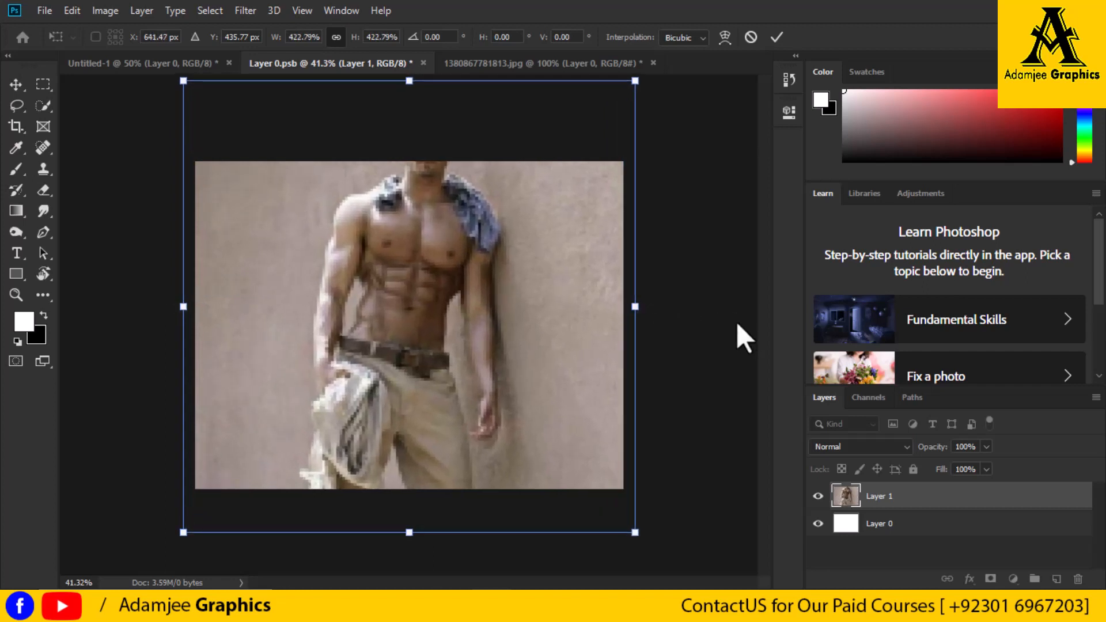
Try reducing the photo from its upper edge to about 361% and extending both sides past the canvas.
drag(409, 81, 409, 147)
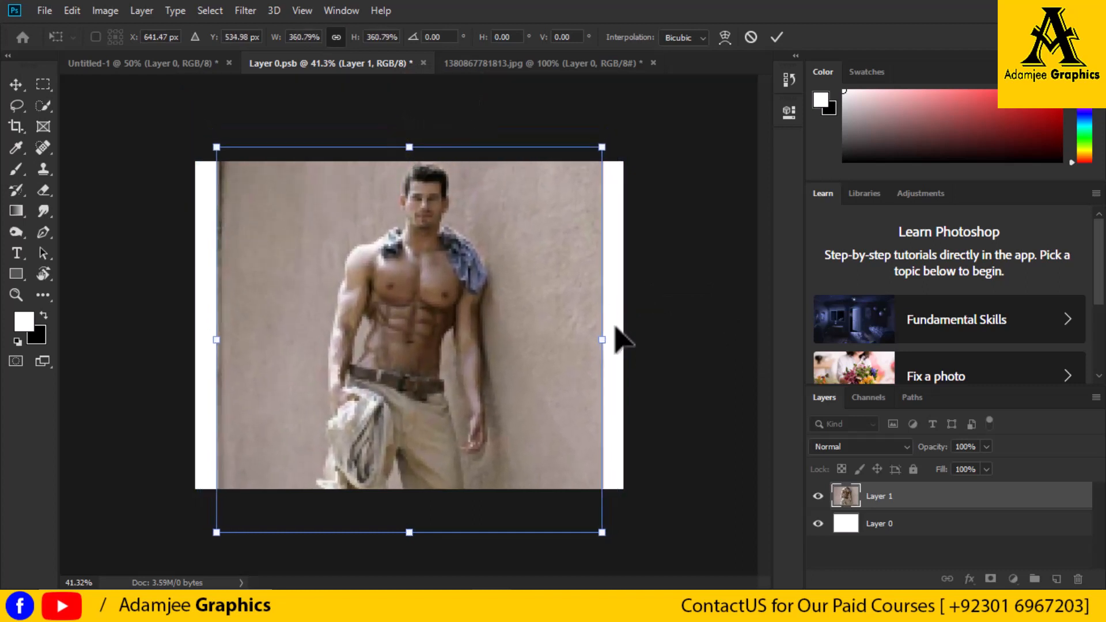
drag(602, 340, 632, 341)
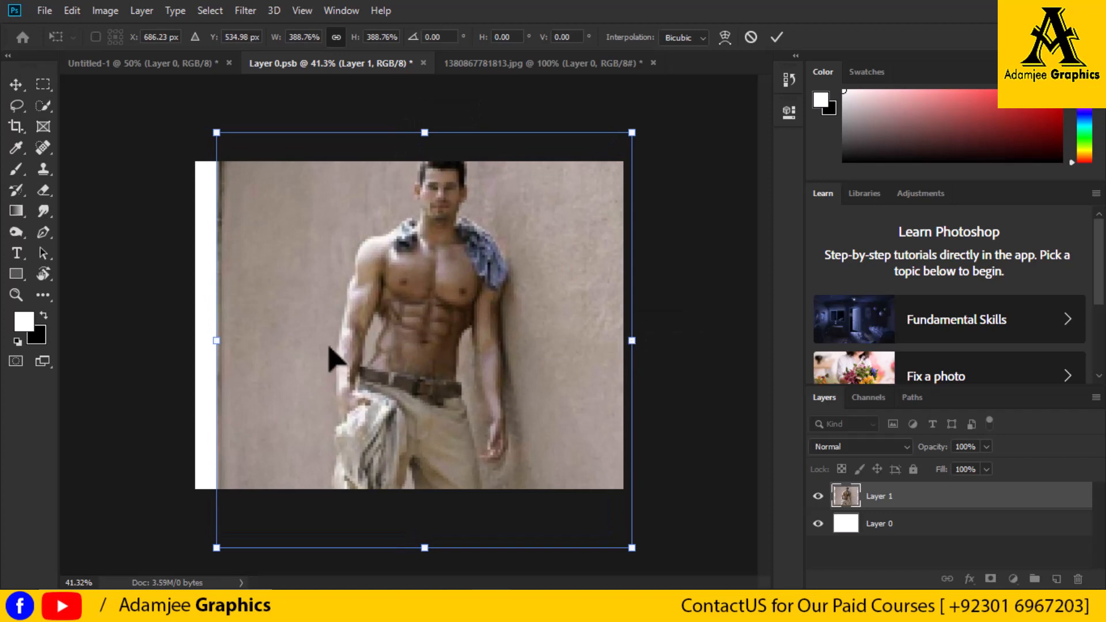
drag(216, 344, 176, 340)
drag(328, 340, 319, 339)
Try aligning the photo to the canvas's upper edge at about 339% and enlarging it sideways over the white margins.
drag(395, 566, 395, 469)
drag(407, 374, 416, 405)
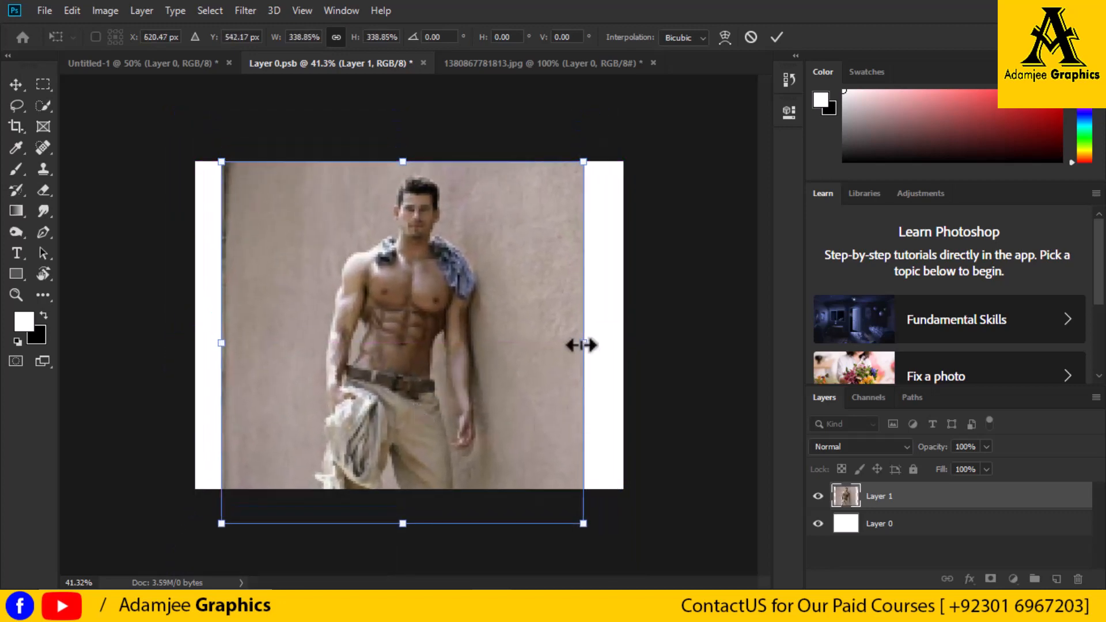
drag(582, 343, 630, 349)
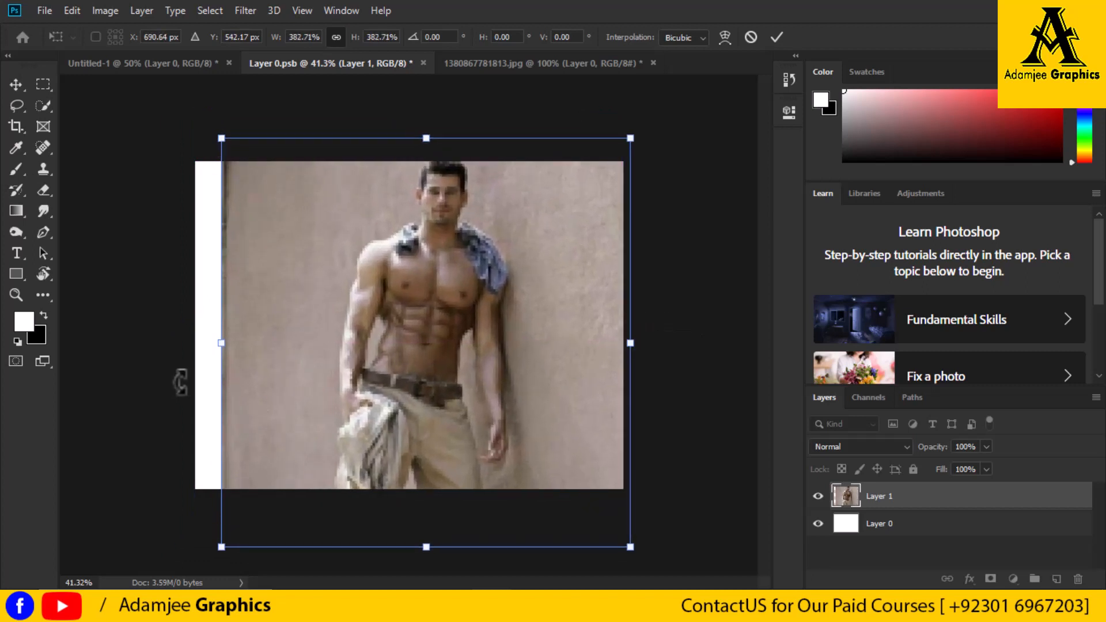
drag(221, 345, 180, 343)
Try centring the photo along the canvas's upper edge at about 370% and widening both sides to about 431%.
drag(406, 568, 407, 513)
drag(406, 402, 415, 446)
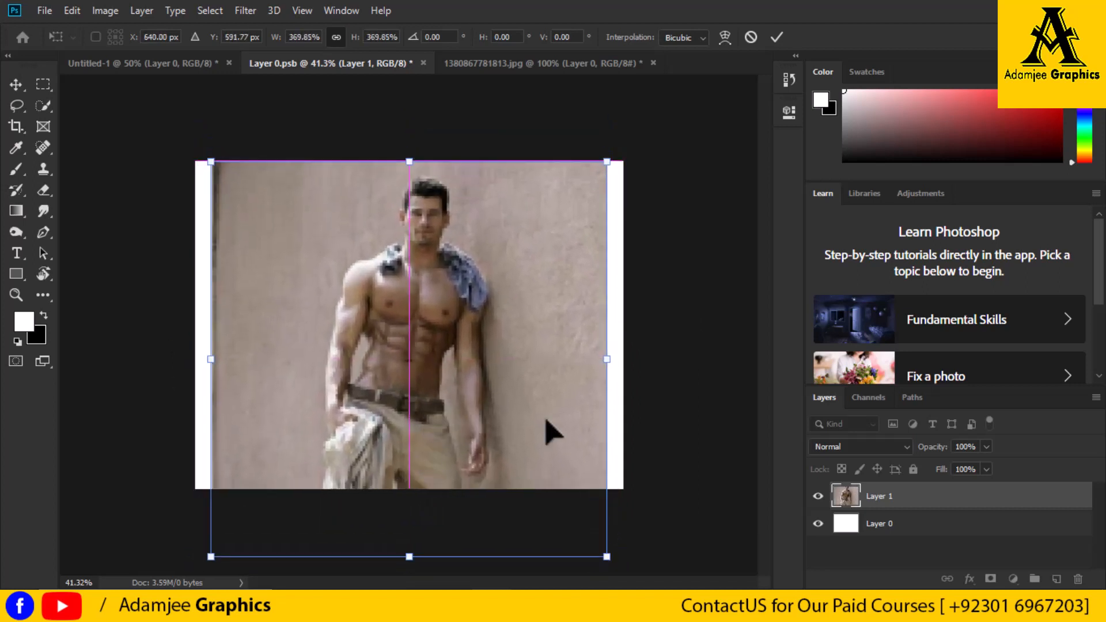
drag(608, 362, 637, 361)
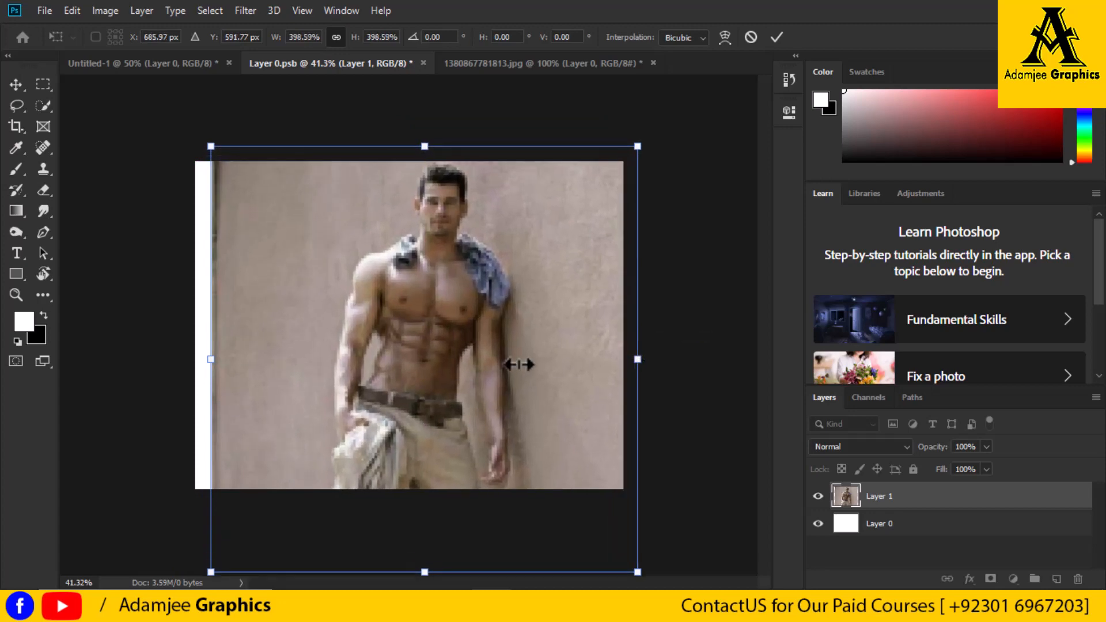
drag(211, 360, 176, 360)
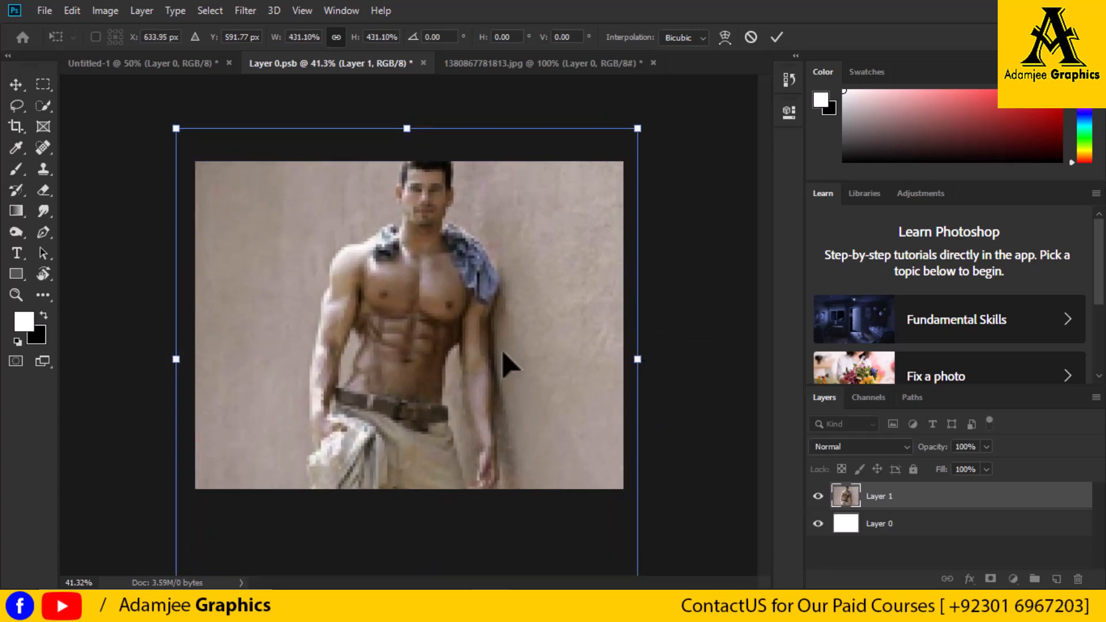
Try shrinking the photo to about 312% and centring it along the canvas's lower edge.
scroll(518, 380, down, 1)
drag(407, 567, 415, 493)
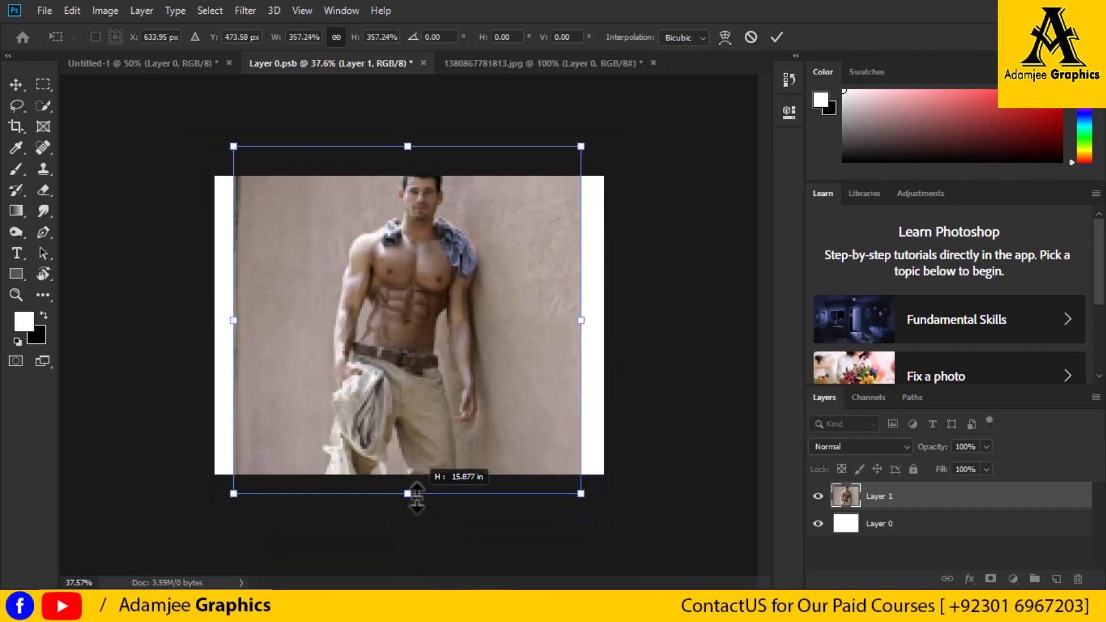
drag(409, 153, 405, 189)
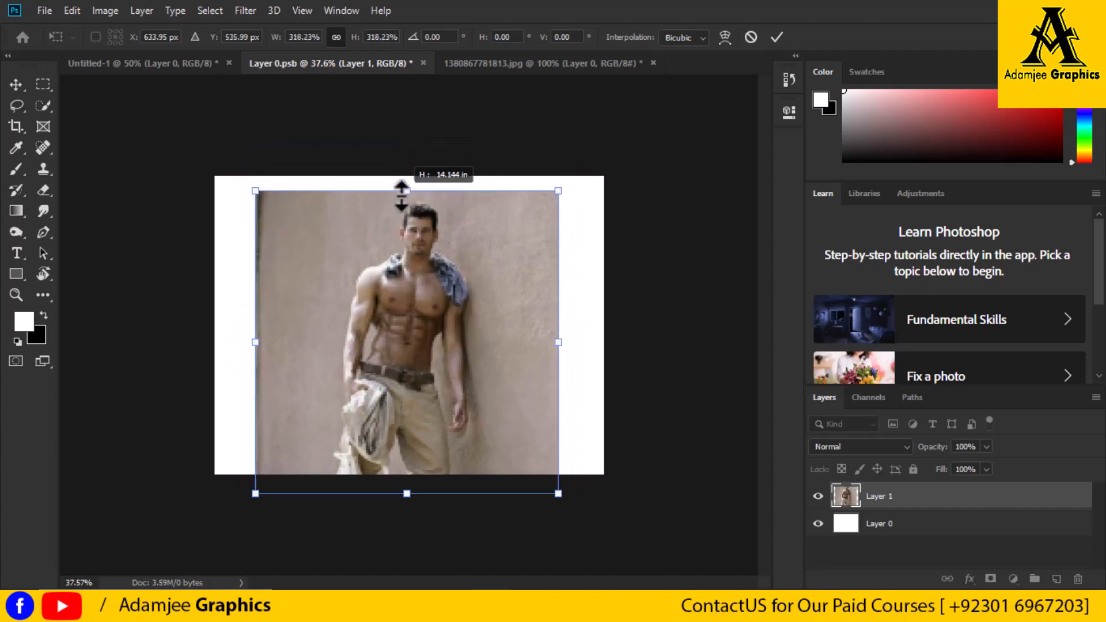
drag(382, 355, 389, 336)
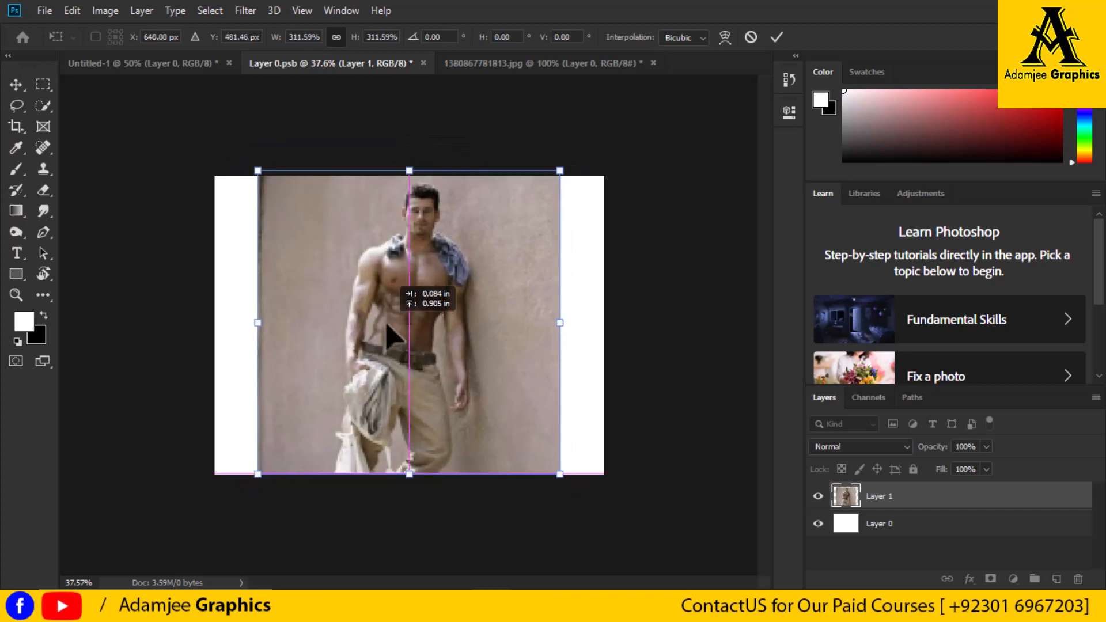
Enlarge the photo to about 421%, centre it horizontally with the whole head inside the canvas, and apply the transformation.
drag(568, 328, 613, 328)
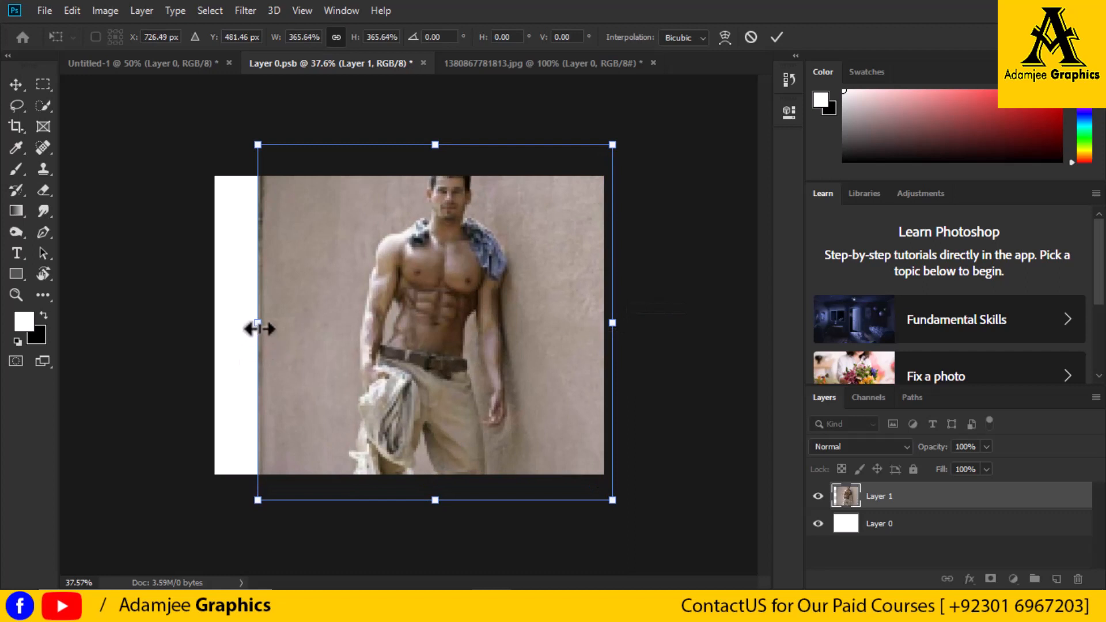
drag(258, 329, 204, 325)
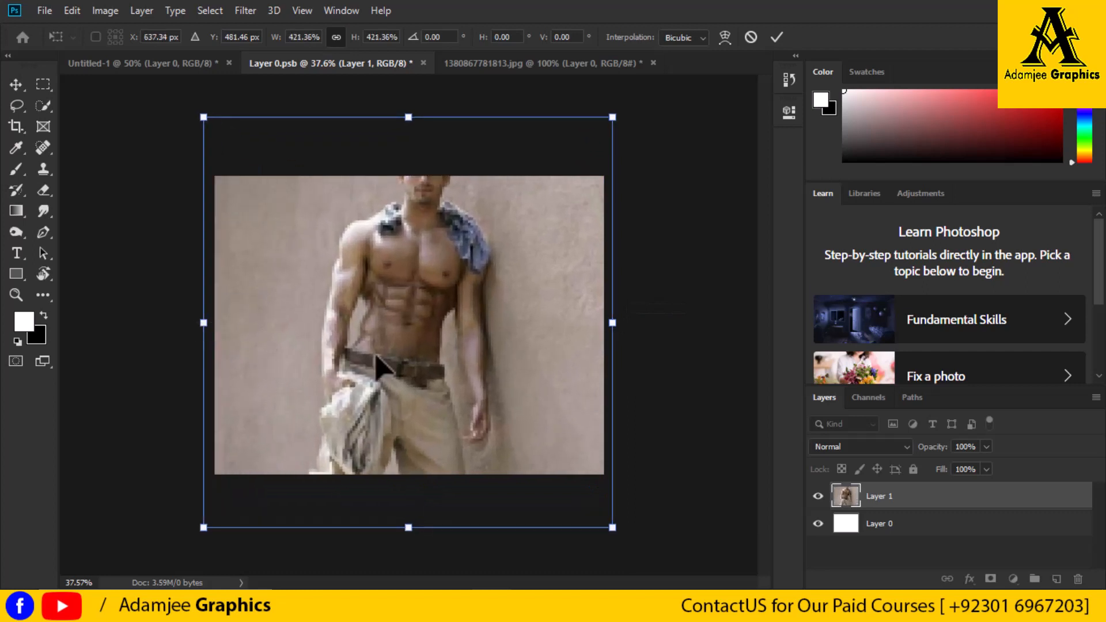
drag(375, 355, 373, 399)
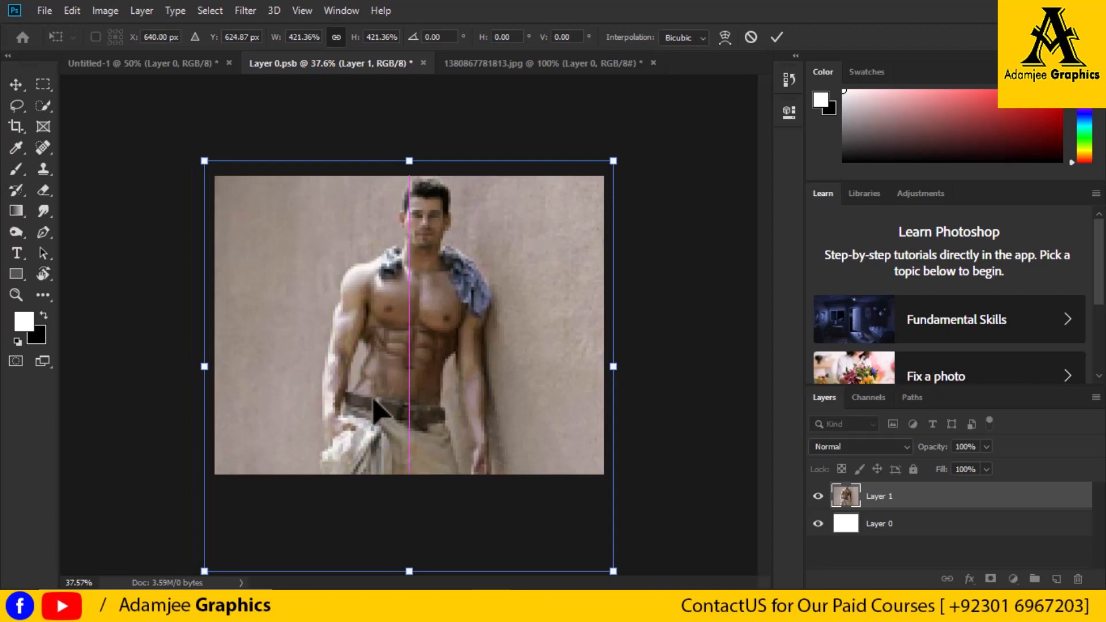
click(776, 38)
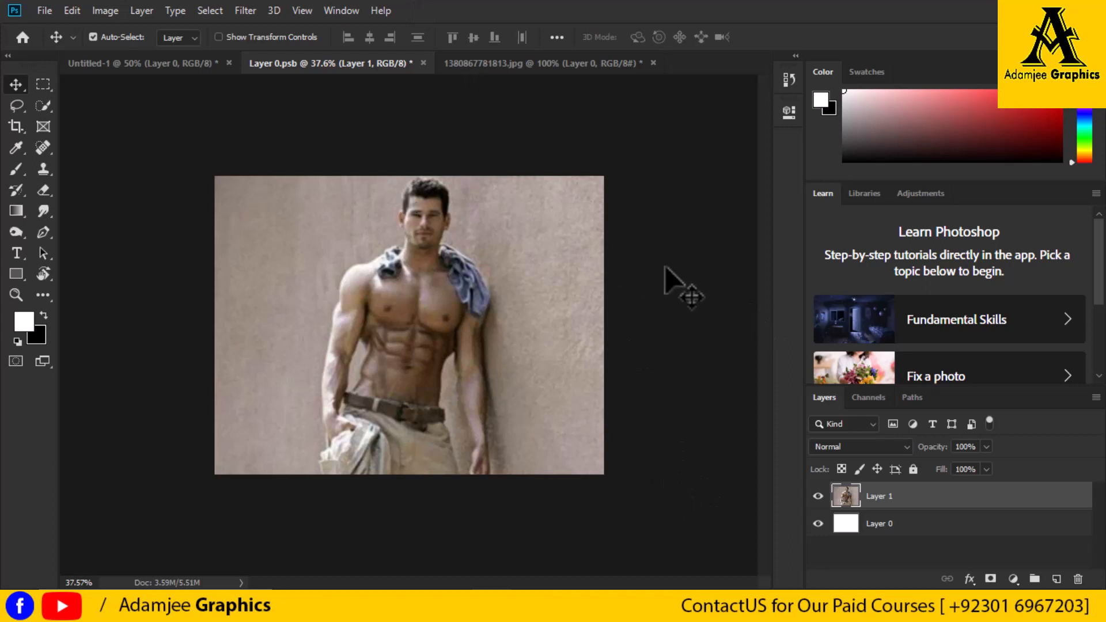
Close the source photo document 1380867781813.jpg without saving its changes.
click(586, 62)
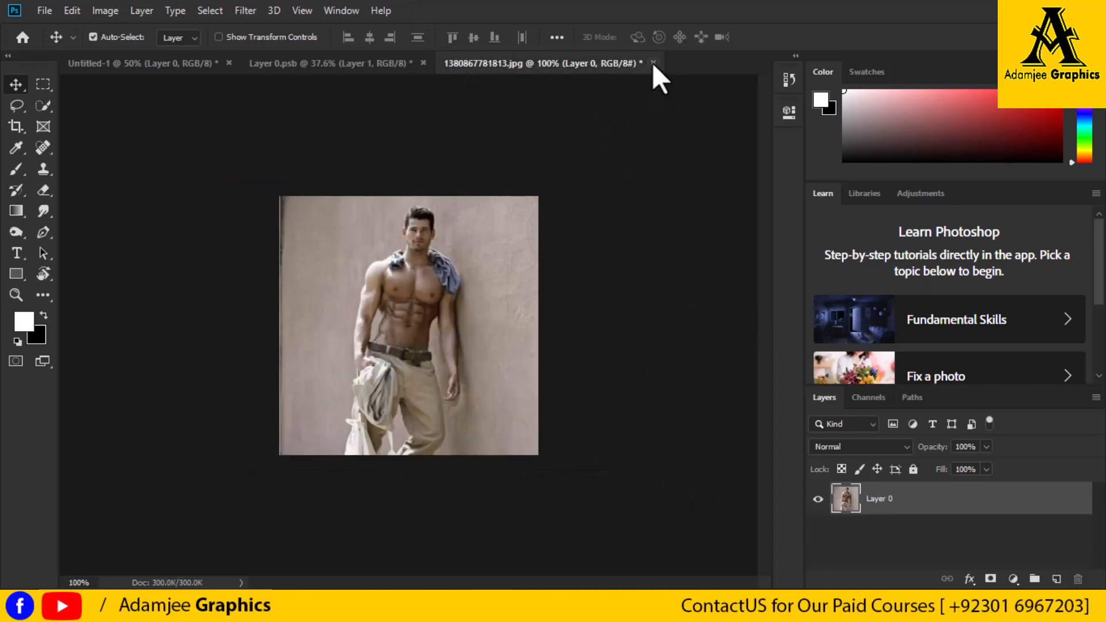
click(654, 64)
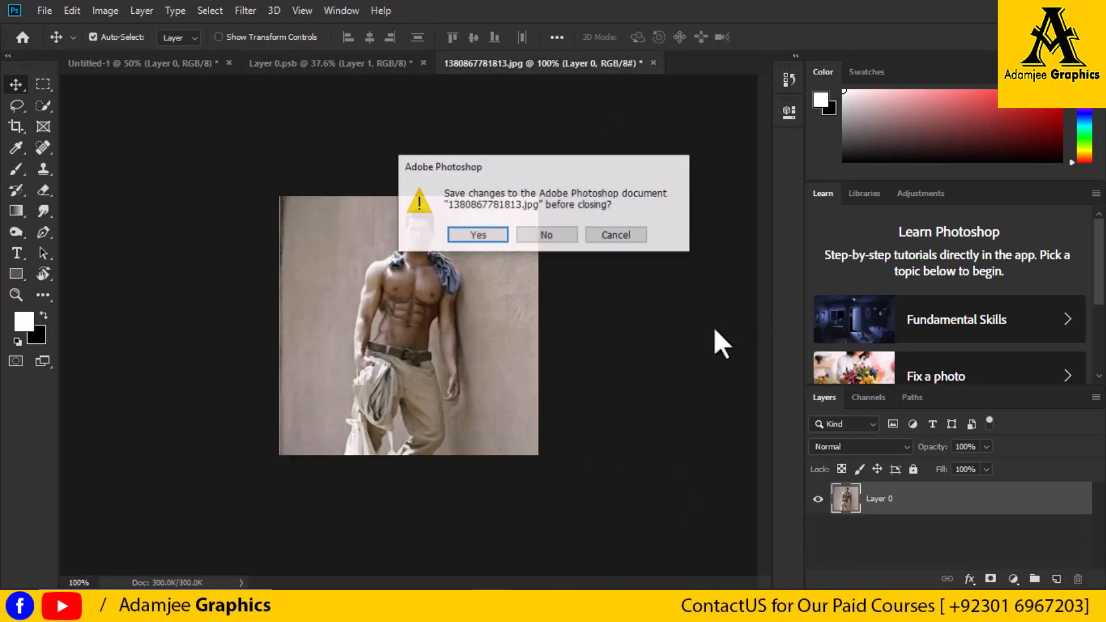
click(566, 239)
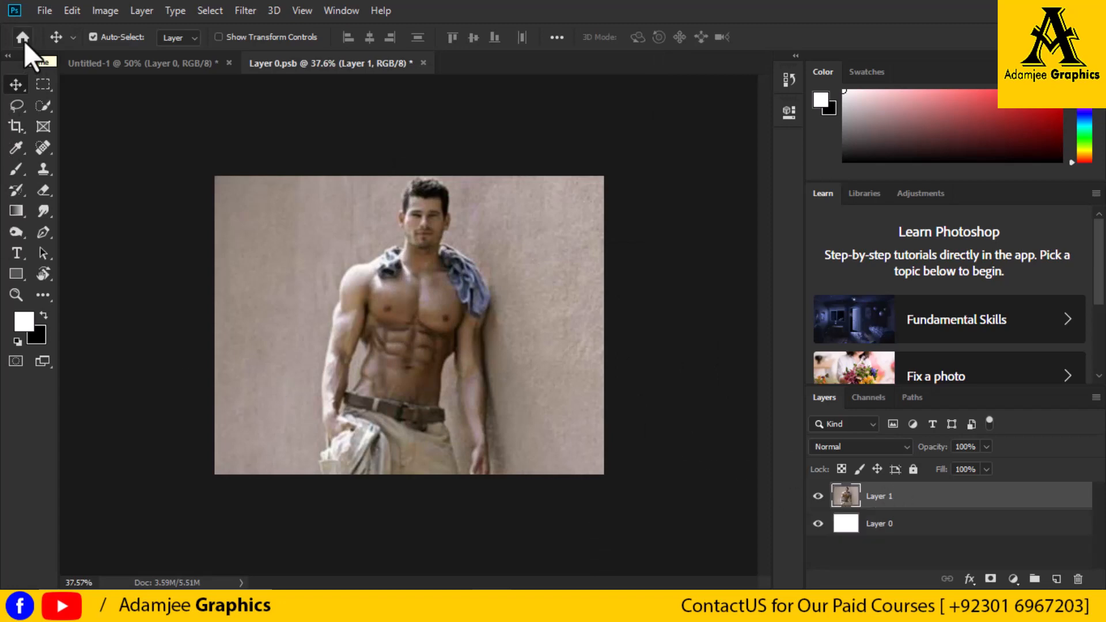
Open the blue brick wall image from the recent files and unlock its Background layer.
click(23, 39)
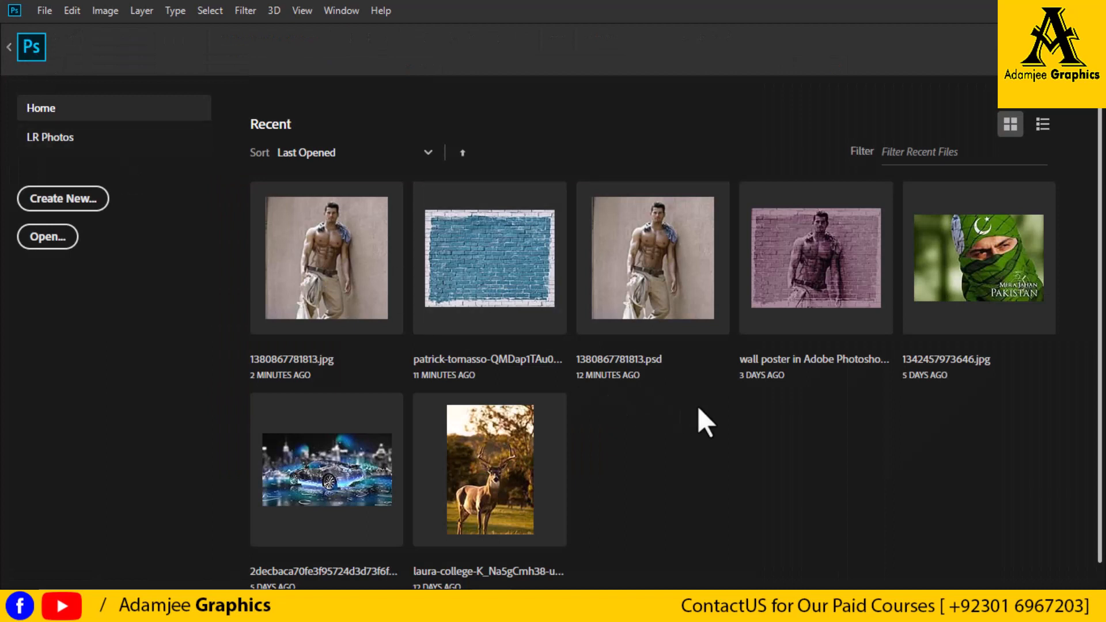
click(474, 243)
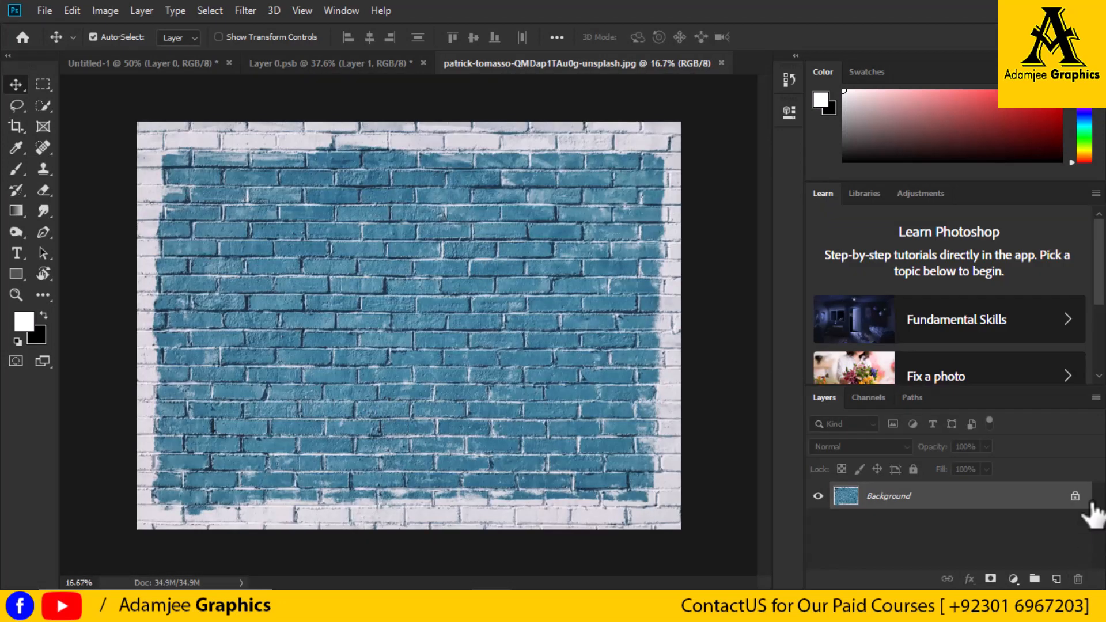
click(1075, 497)
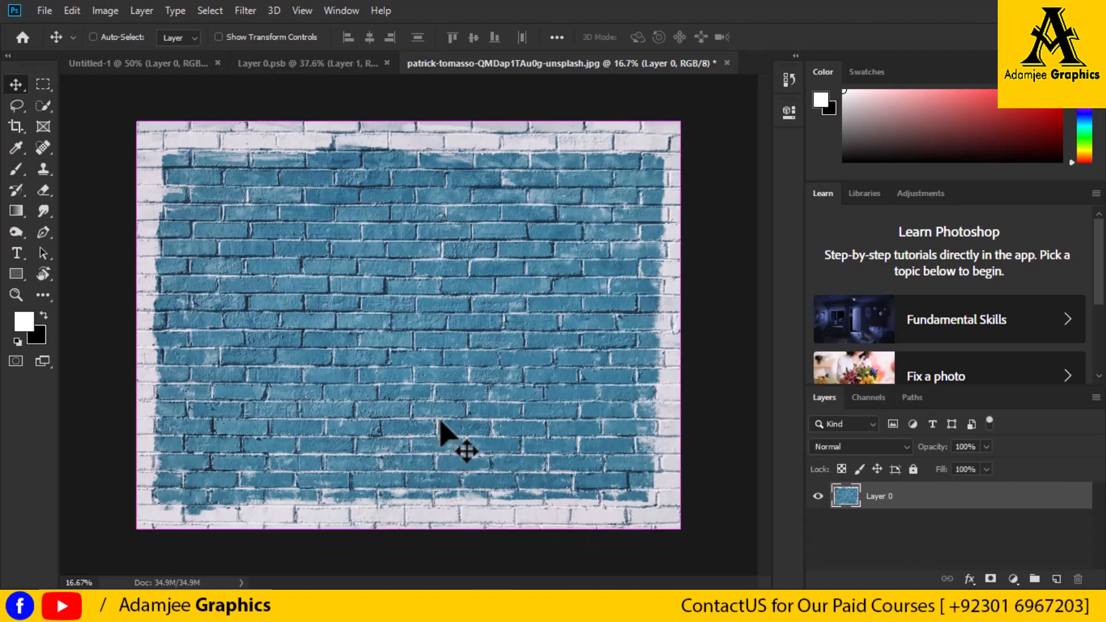
Shrink the brick wall with Free Transform and place a copy of it in Layer 0.psb above the man's photo.
key(ctrl+t)
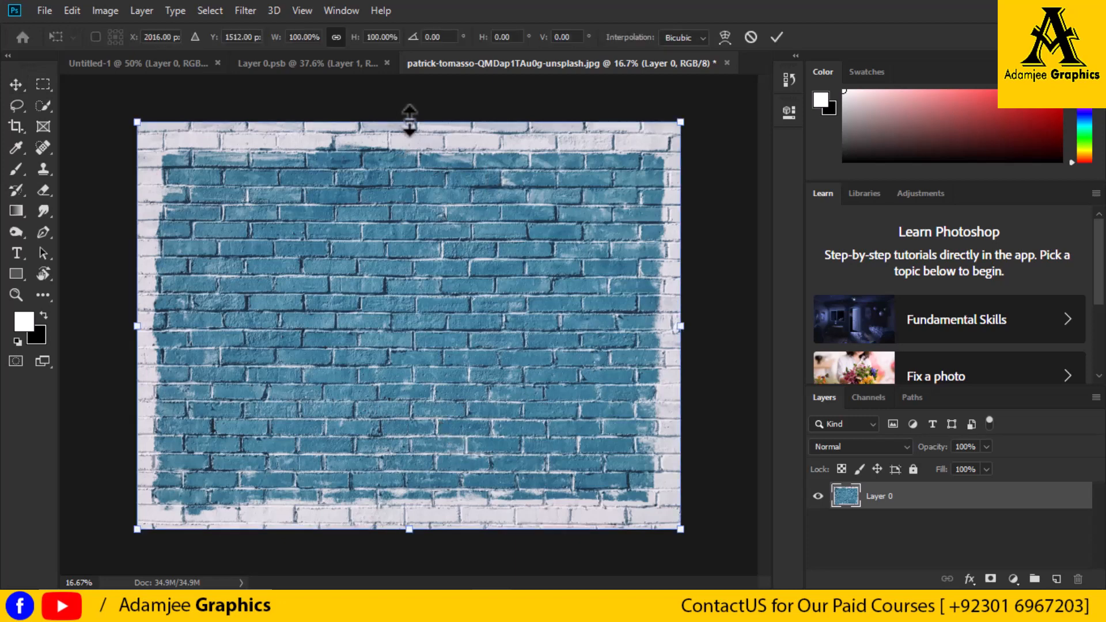
drag(409, 121, 412, 209)
drag(415, 362, 429, 338)
drag(467, 388, 410, 320)
key(Return)
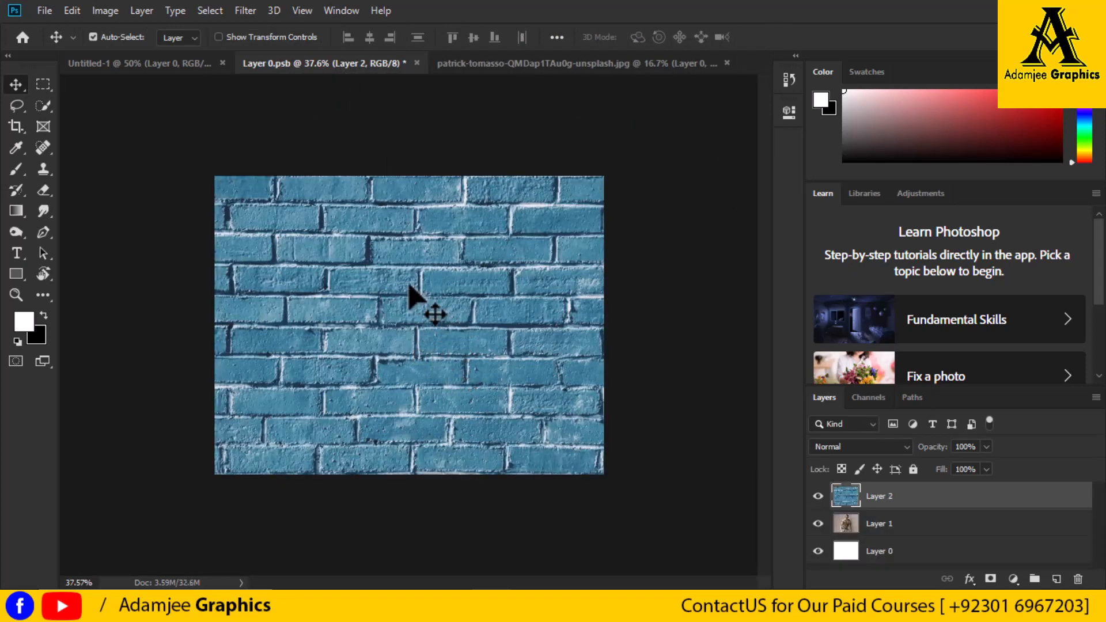
Scale the brick wall layer down to about 58% and reposition it so it covers the whole canvas.
drag(419, 291, 367, 476)
key(ctrl+t)
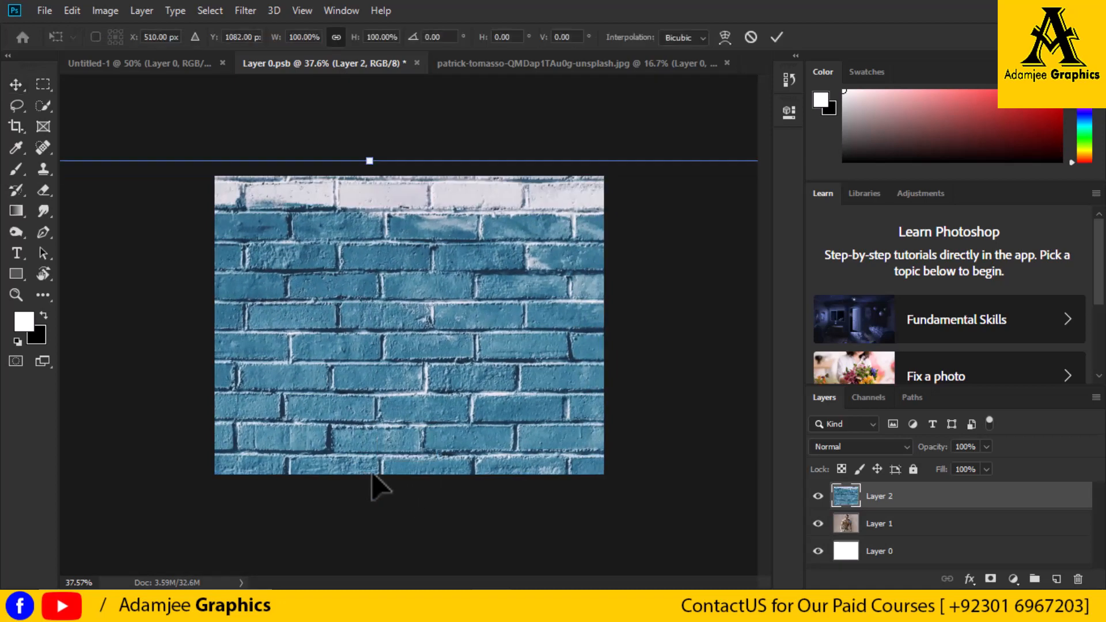
drag(374, 161, 420, 311)
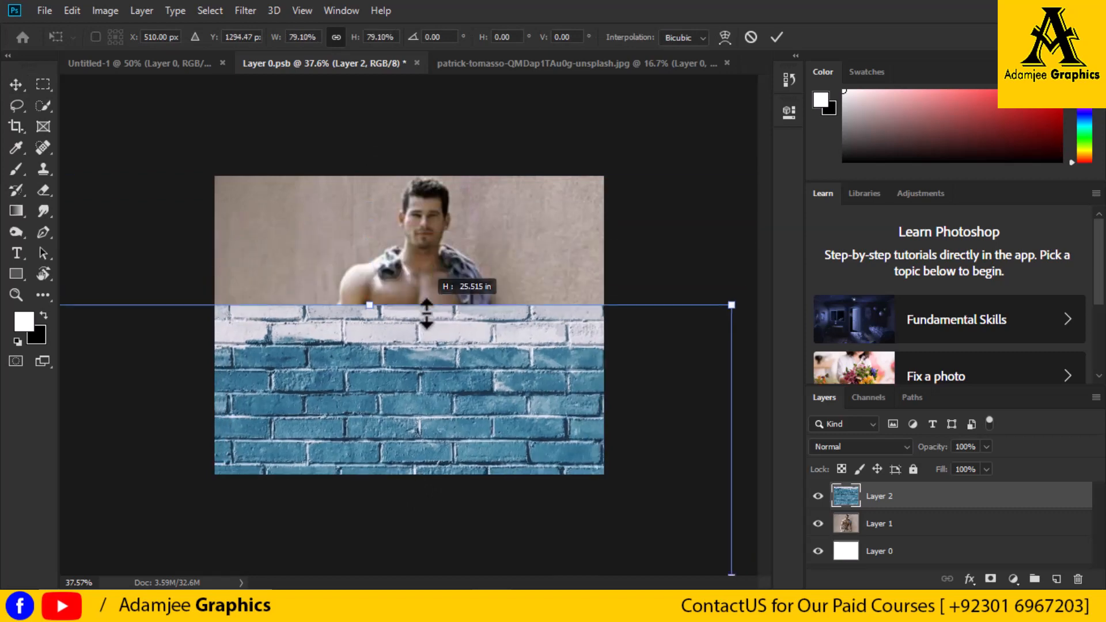
drag(276, 437, 268, 261)
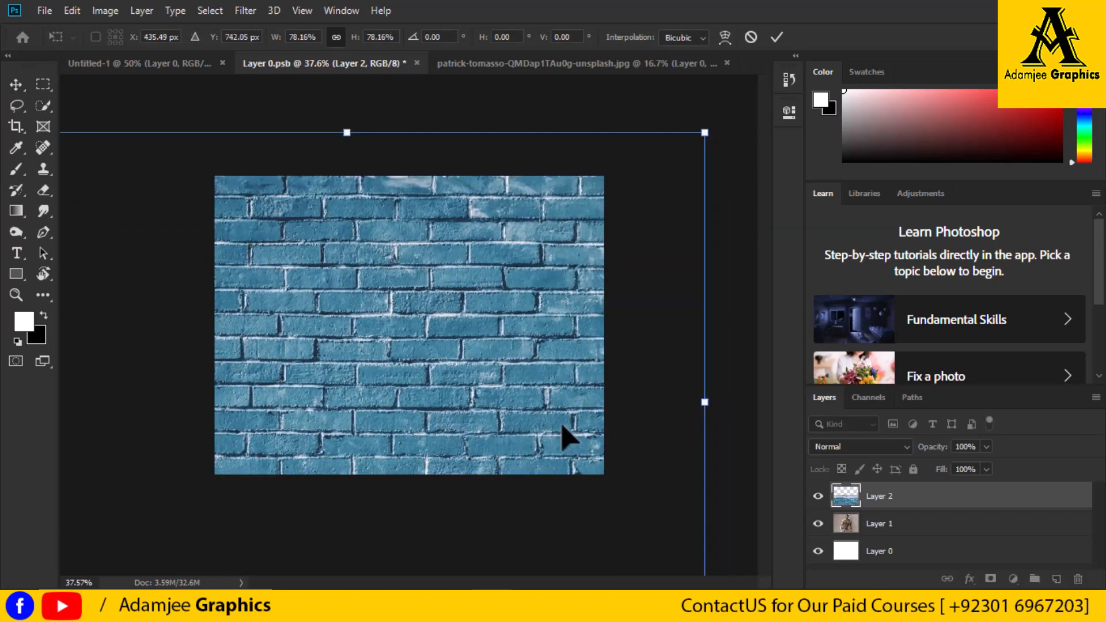
drag(706, 402, 507, 390)
drag(254, 398, 653, 358)
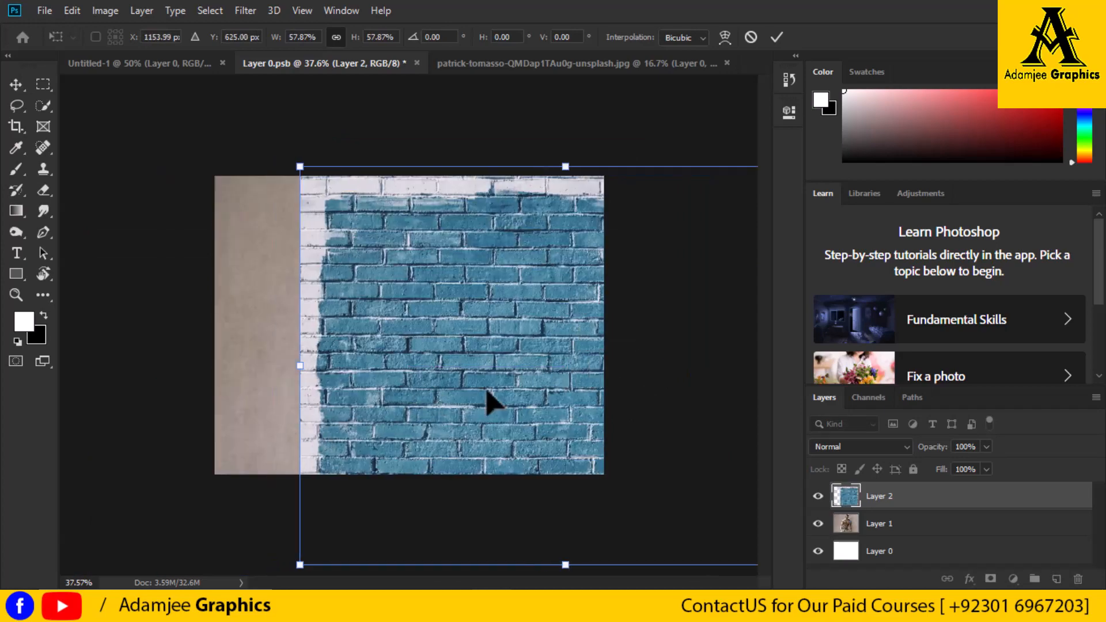
drag(510, 392, 341, 365)
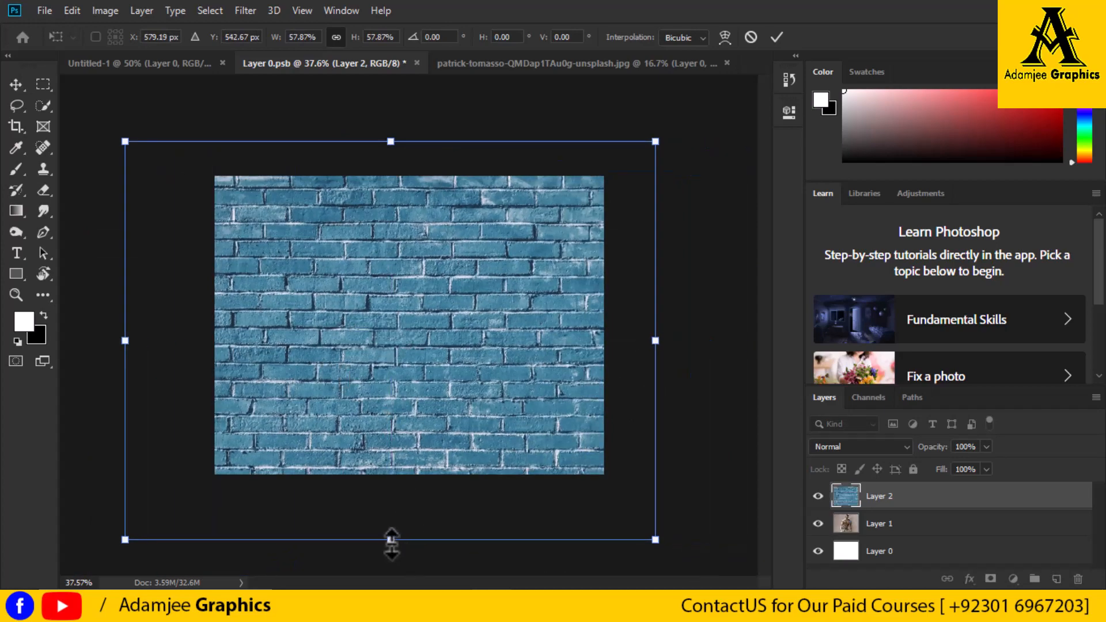
Fit the brick wall to just beyond the canvas edges at about 45.6%, keeping it centred, and apply the transformation.
drag(389, 540, 403, 439)
drag(400, 365, 415, 388)
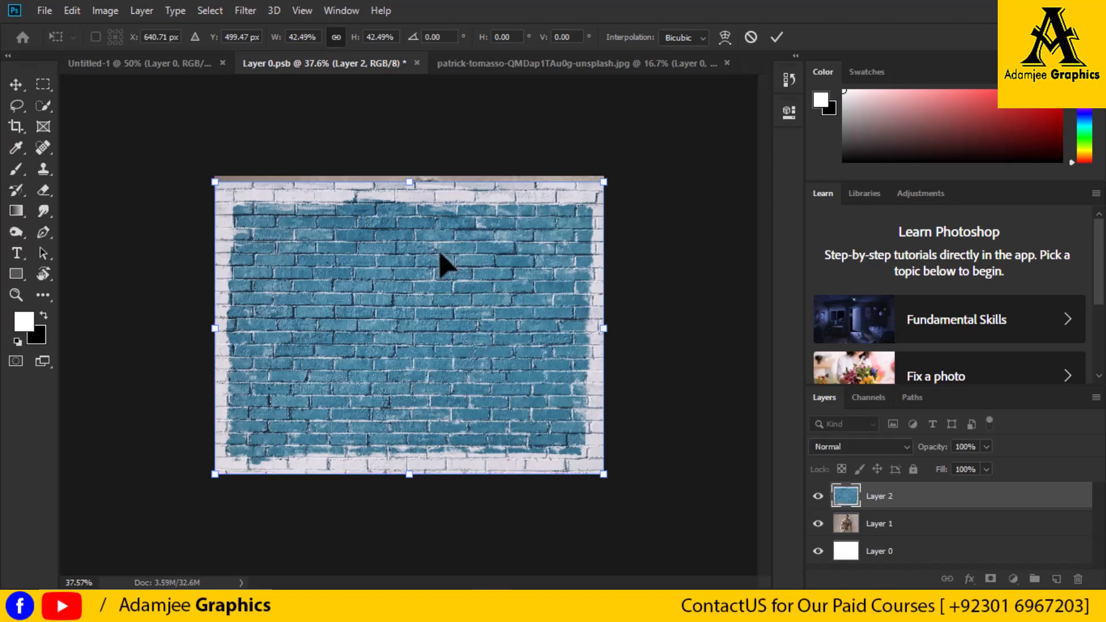
drag(410, 180, 412, 175)
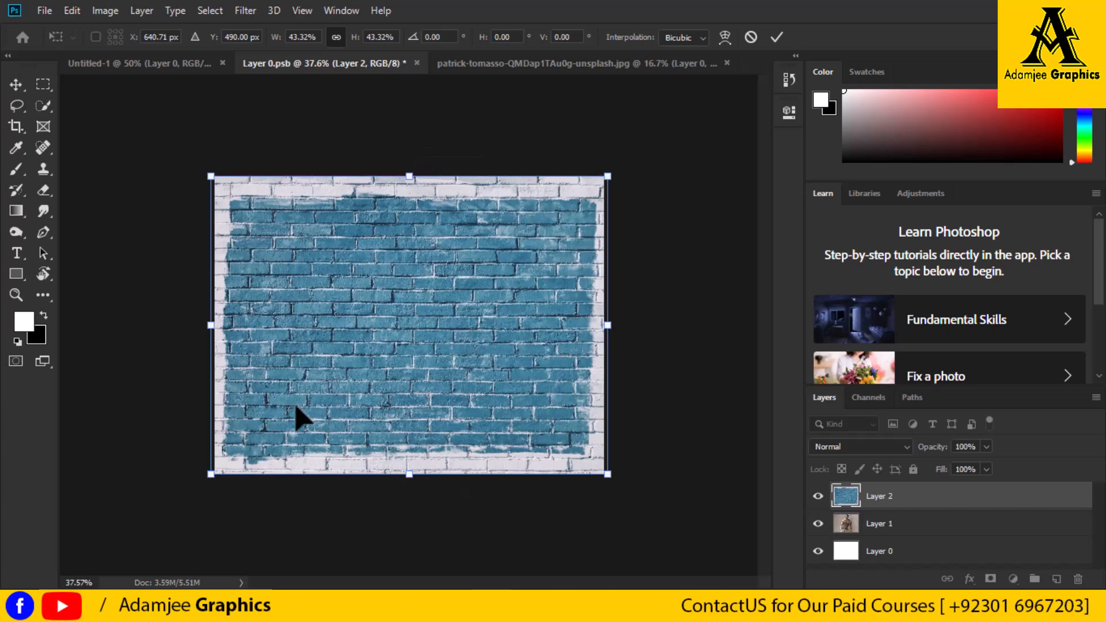
drag(211, 325, 217, 326)
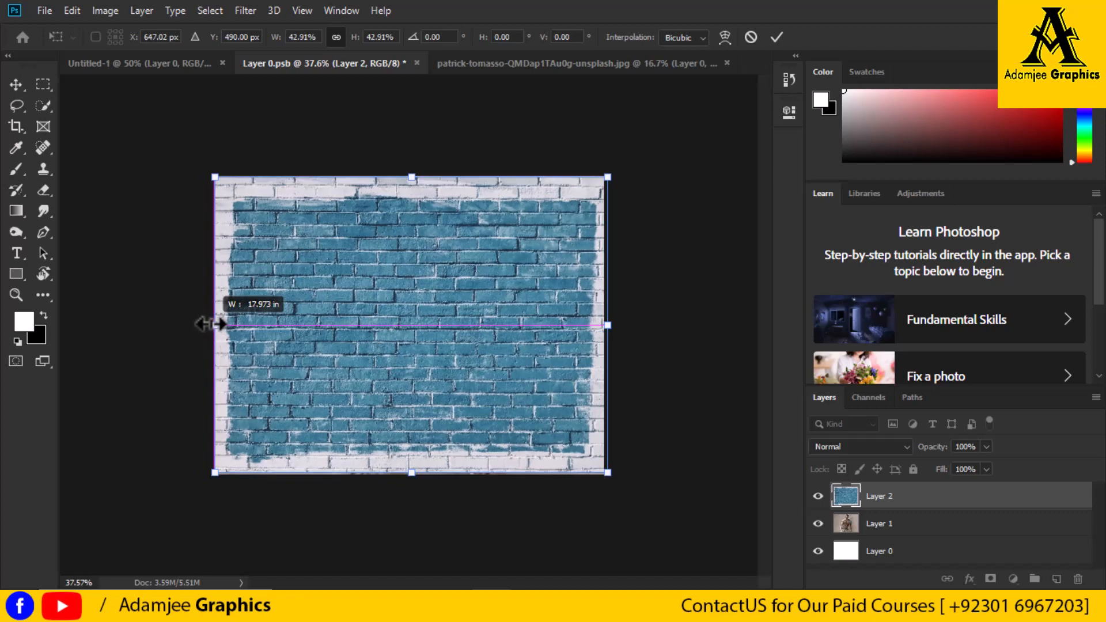
drag(212, 324, 206, 323)
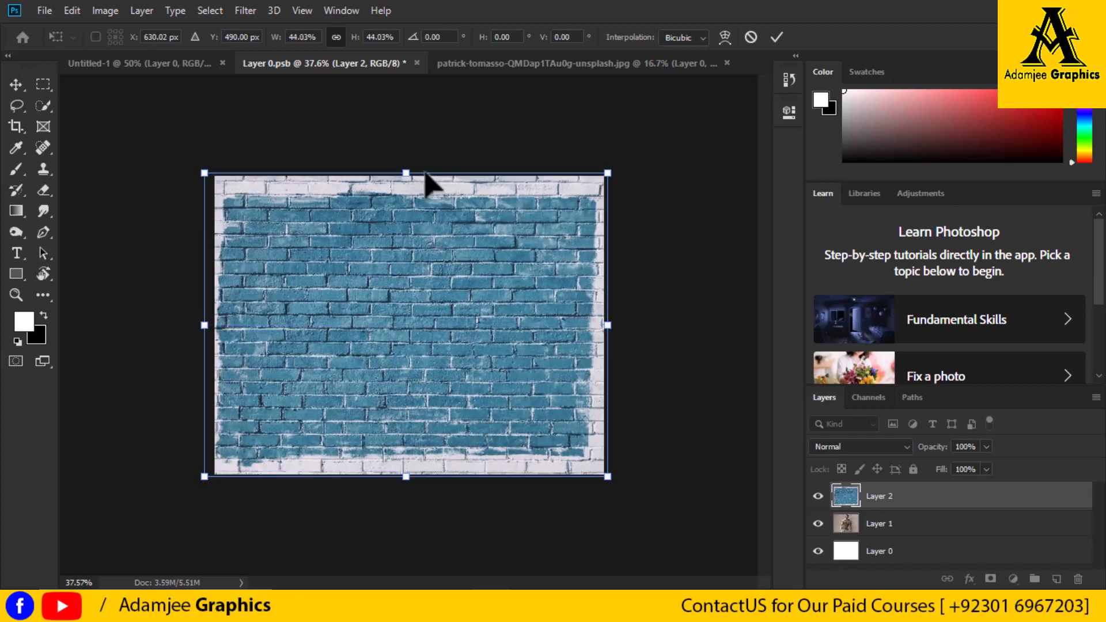
drag(406, 173, 406, 169)
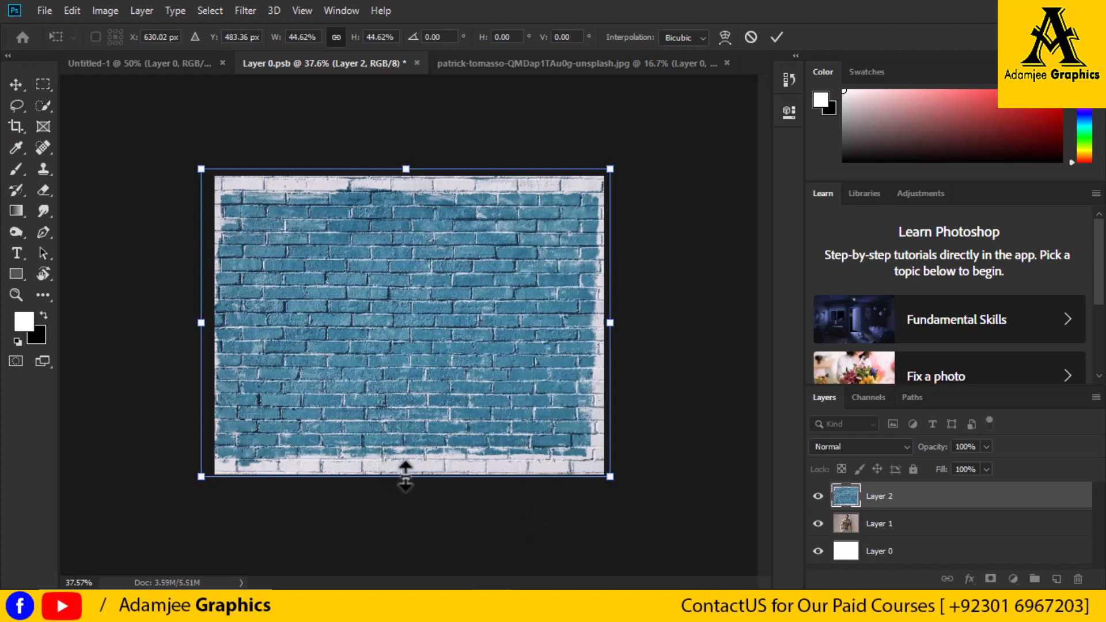
drag(406, 477, 412, 484)
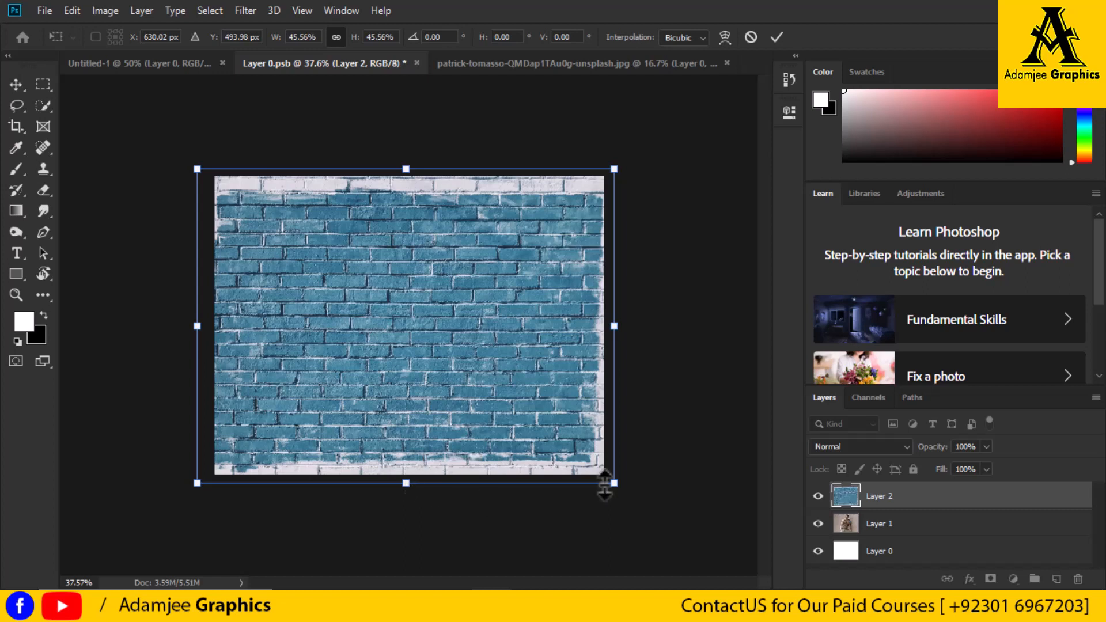
click(778, 37)
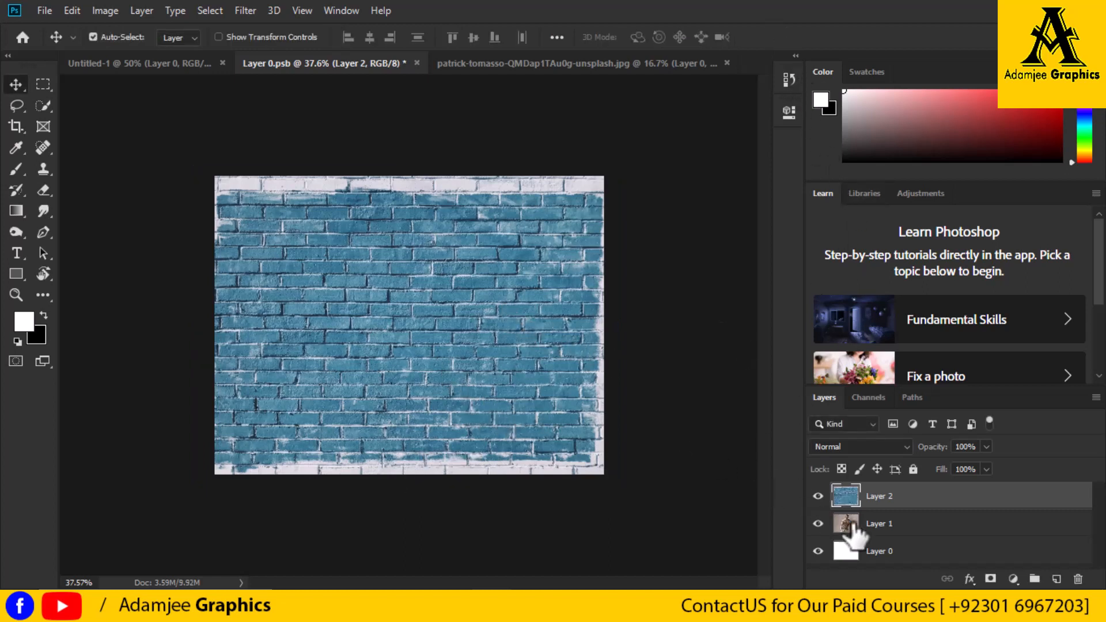
Desaturate the brick wall layer and set its blend mode to Vivid Light.
click(106, 10)
mouse_move(146, 55)
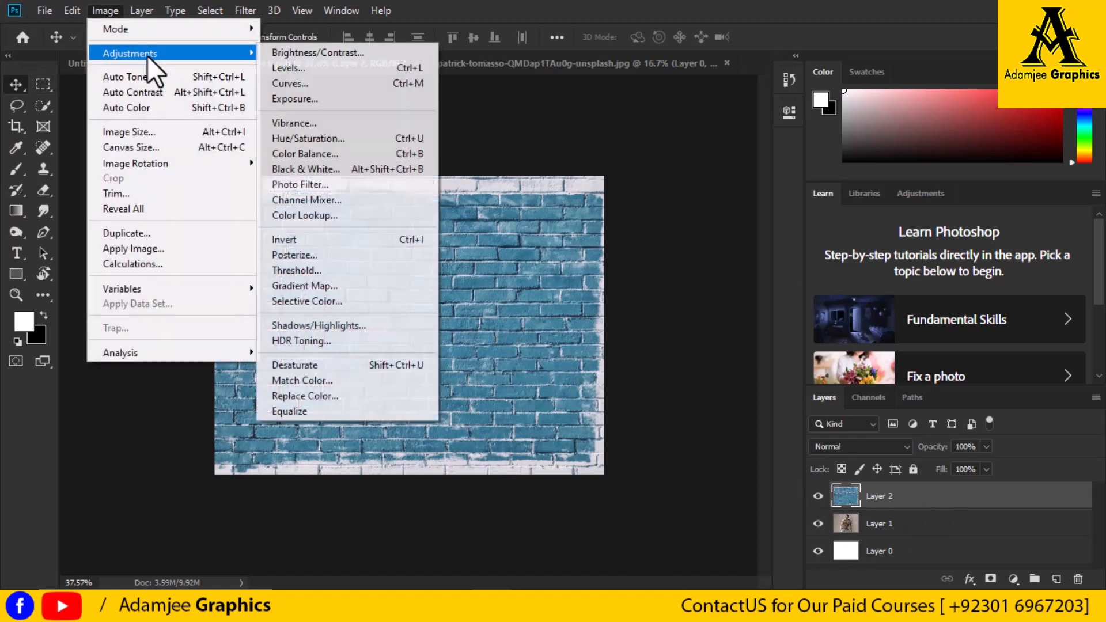
click(388, 365)
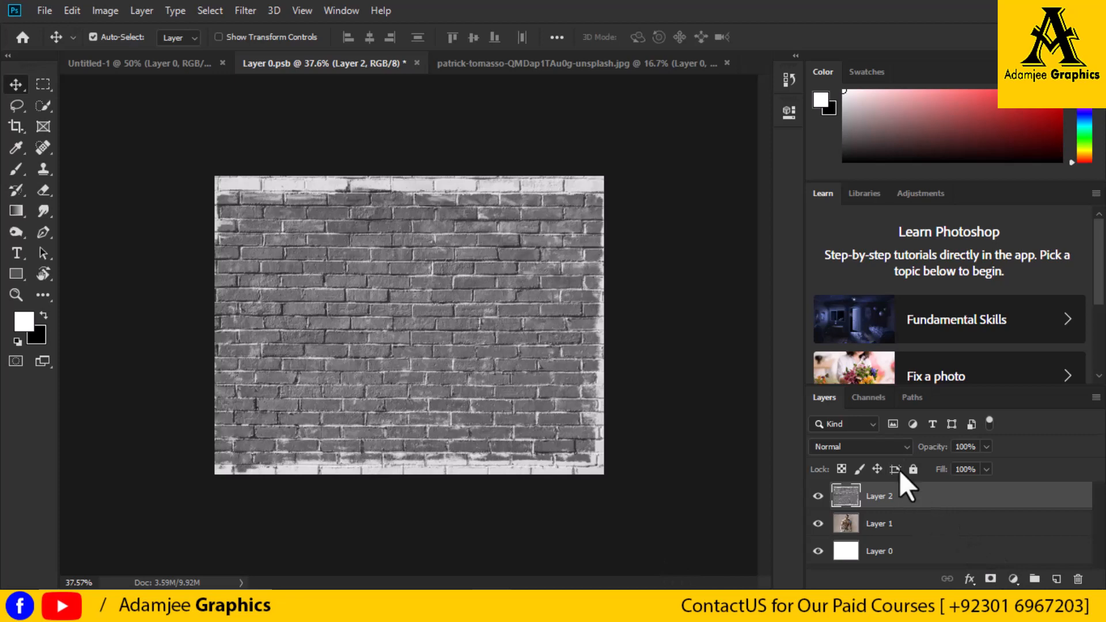
click(905, 447)
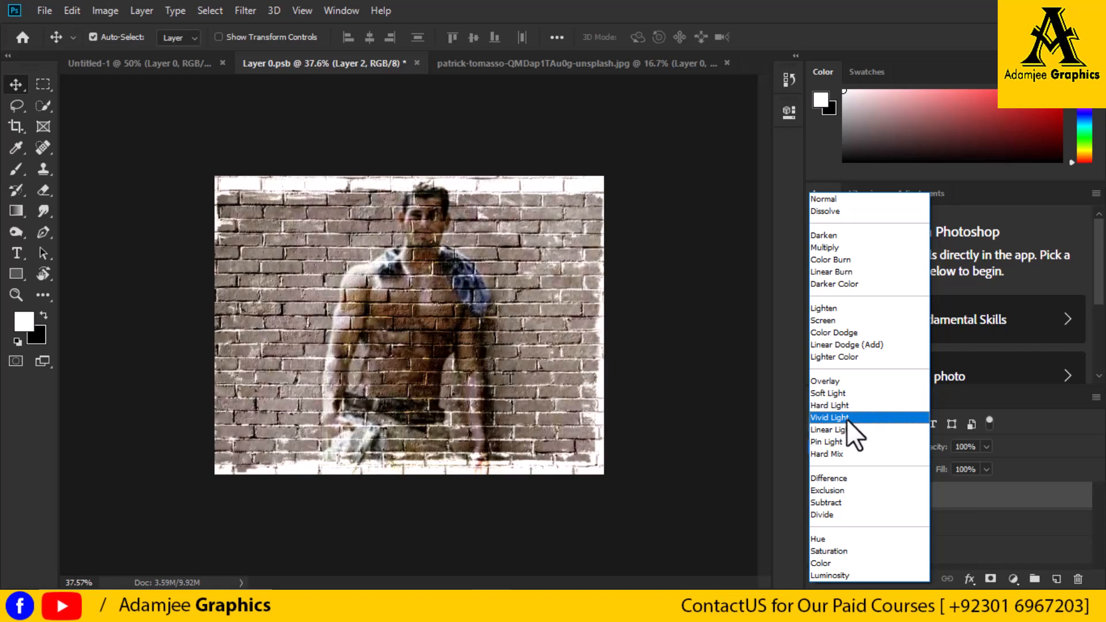
click(846, 419)
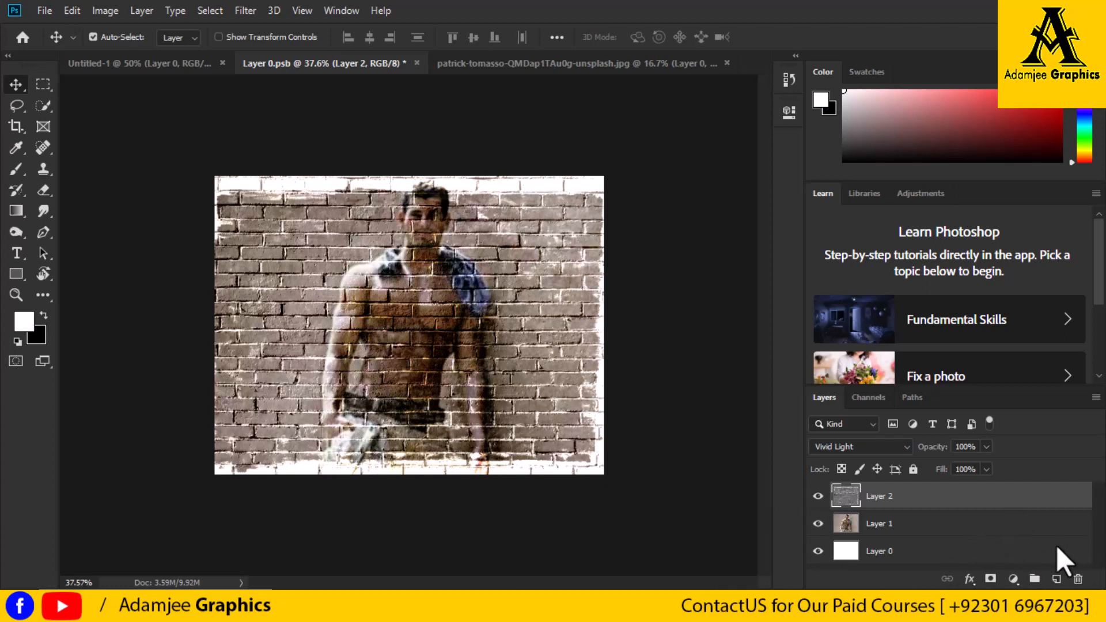
click(903, 525)
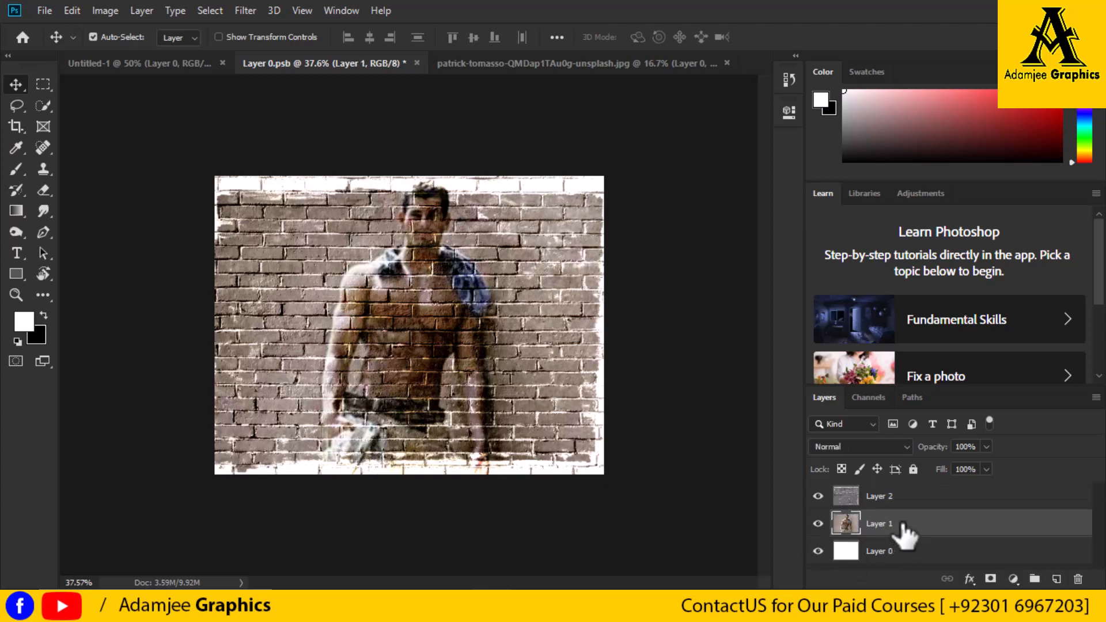
click(1013, 579)
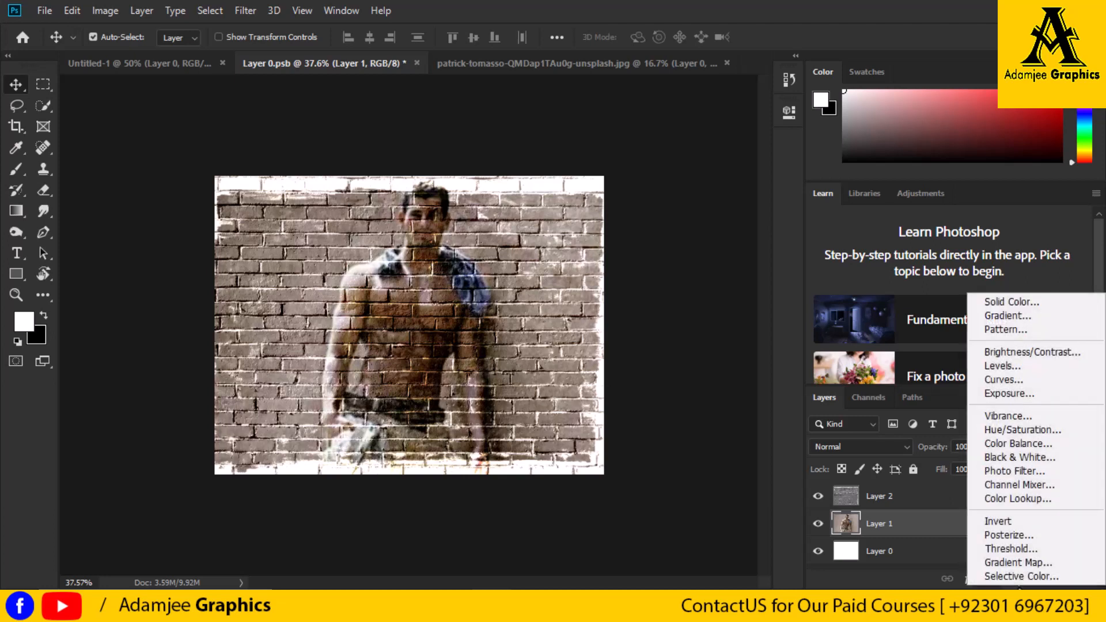
click(1020, 330)
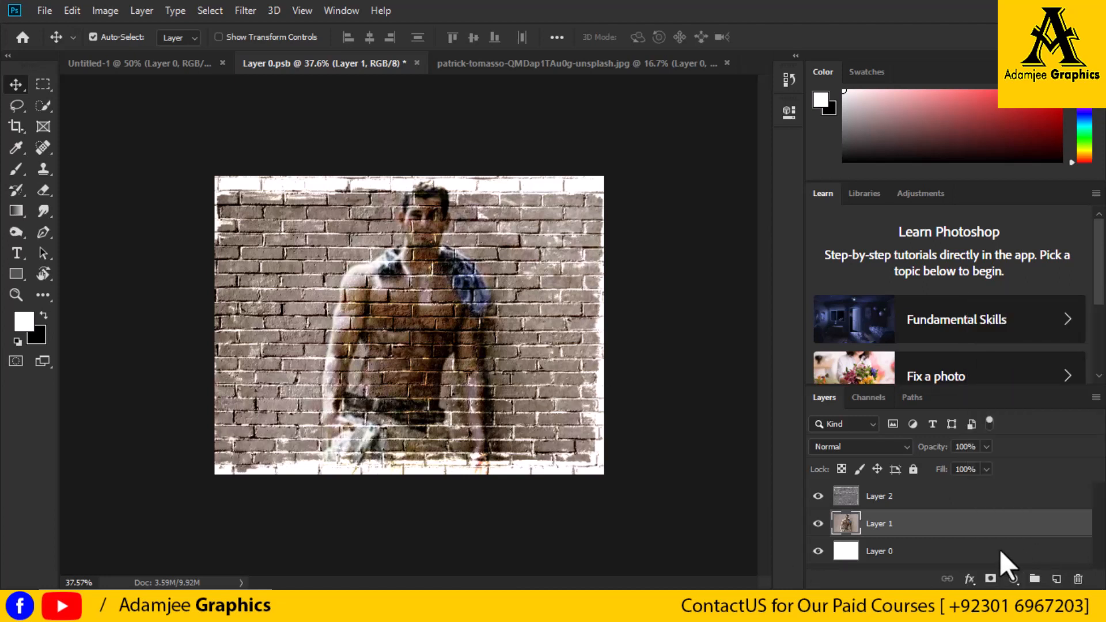
Add a Curves adjustment layer directly above the white Layer 0 and bend its RGB curve into a gentle S shape with two points.
click(923, 554)
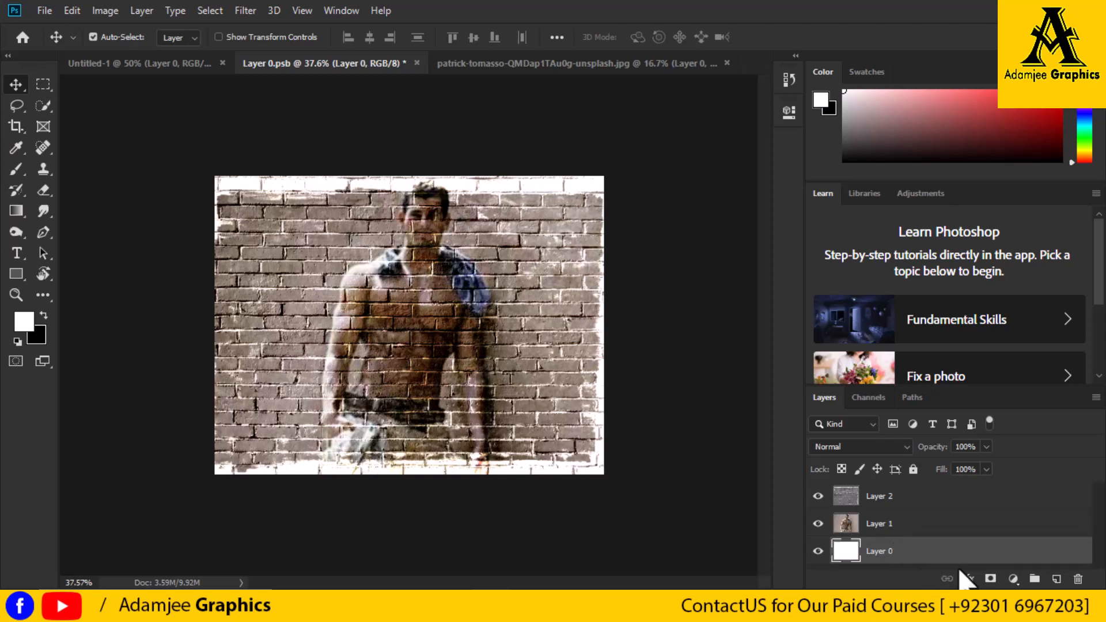
click(1014, 580)
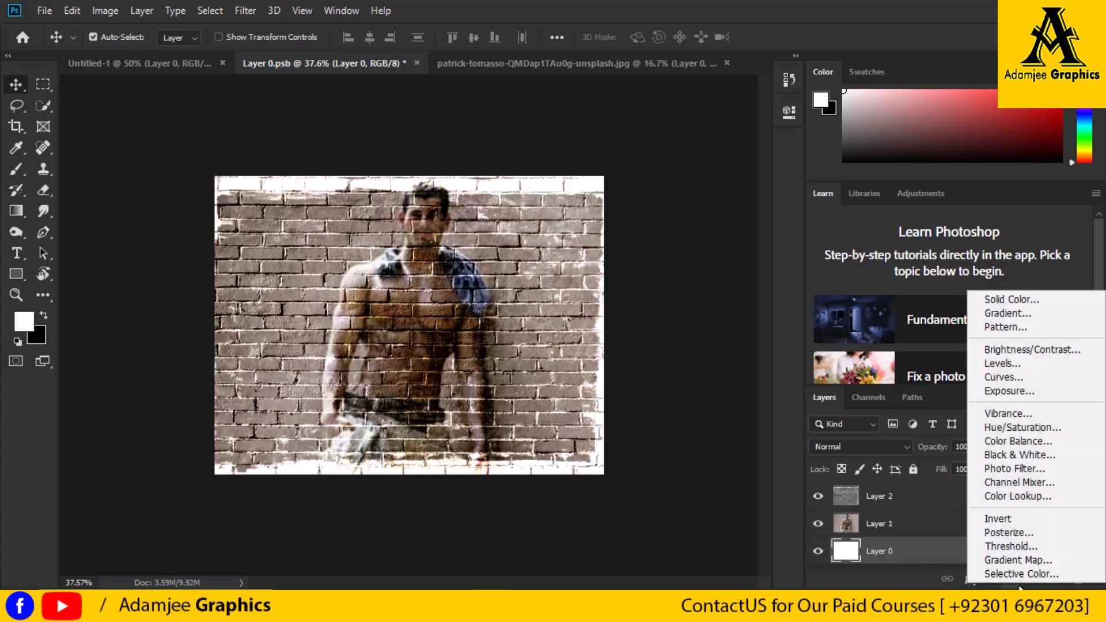
click(1000, 377)
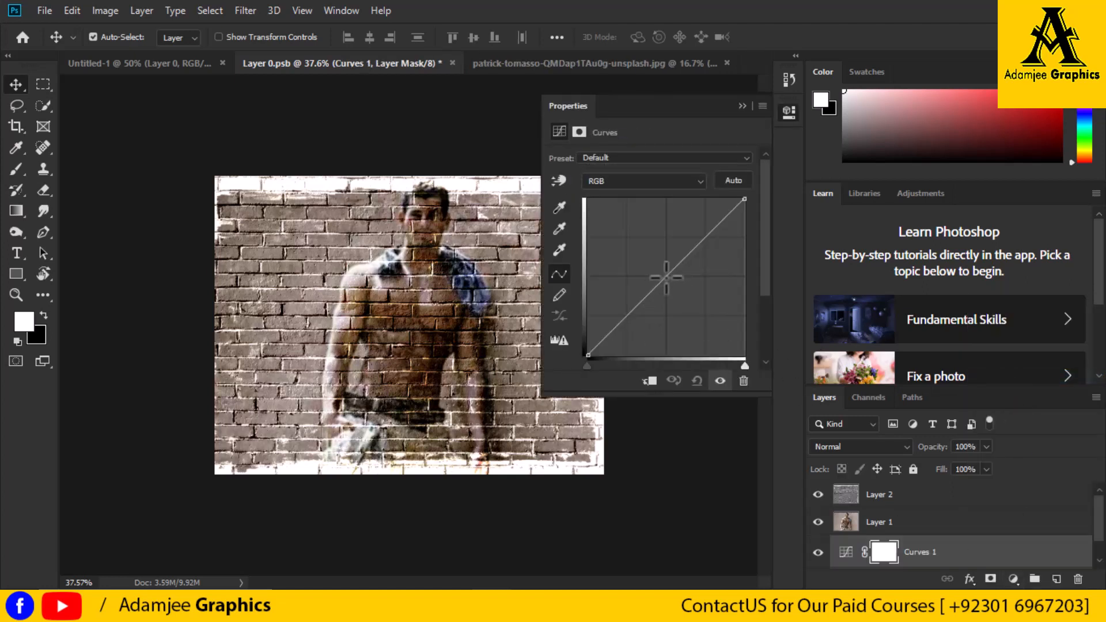
drag(666, 276, 627, 305)
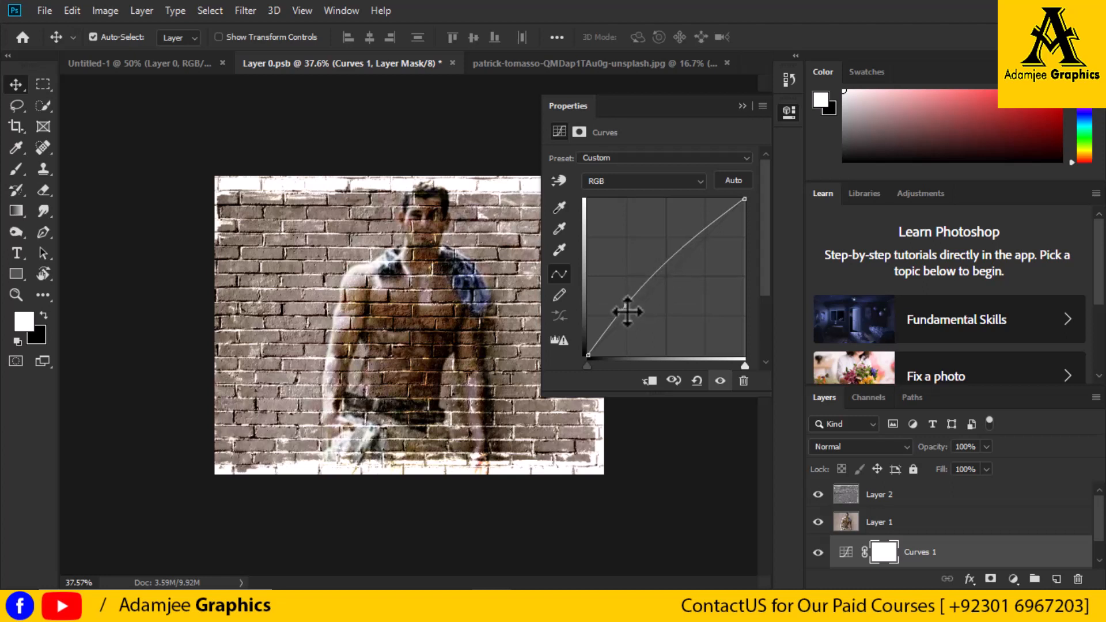
drag(626, 305, 633, 315)
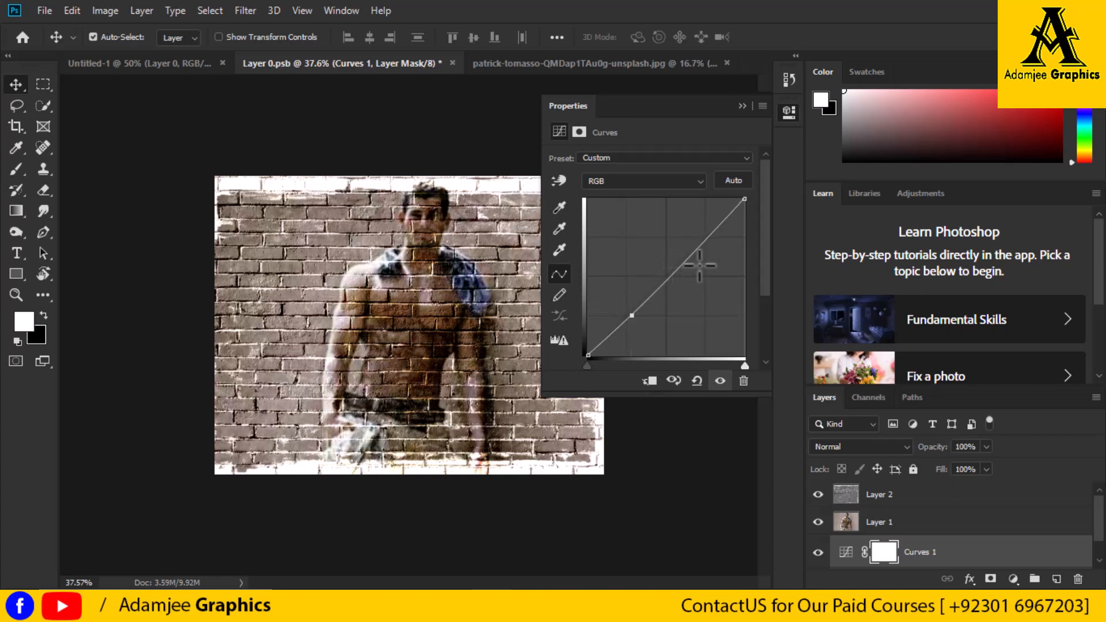
drag(691, 251, 691, 245)
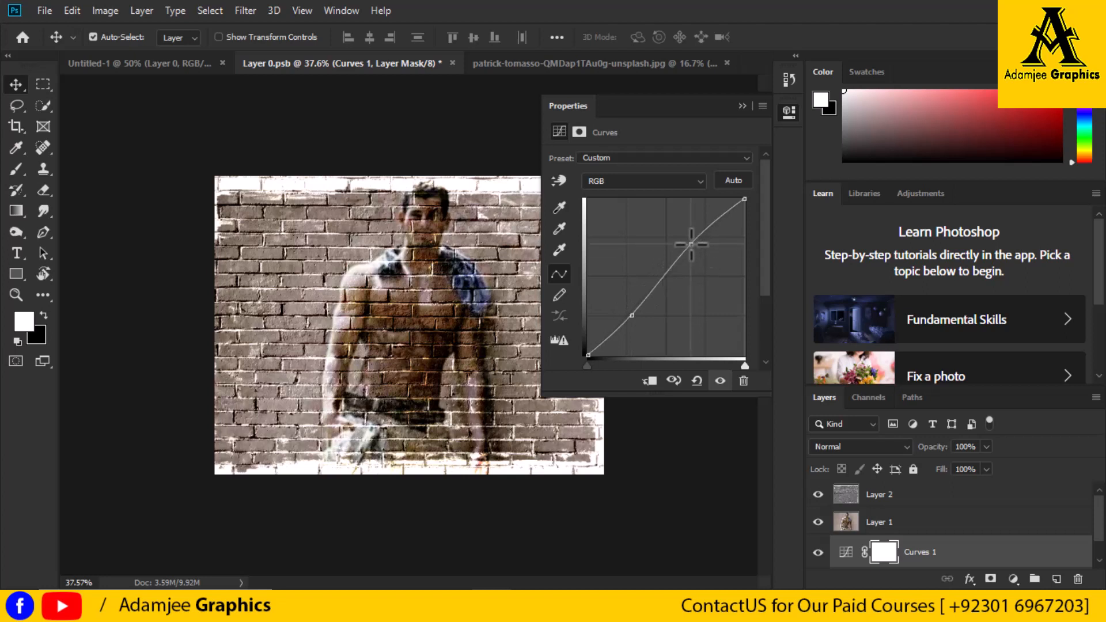
click(742, 105)
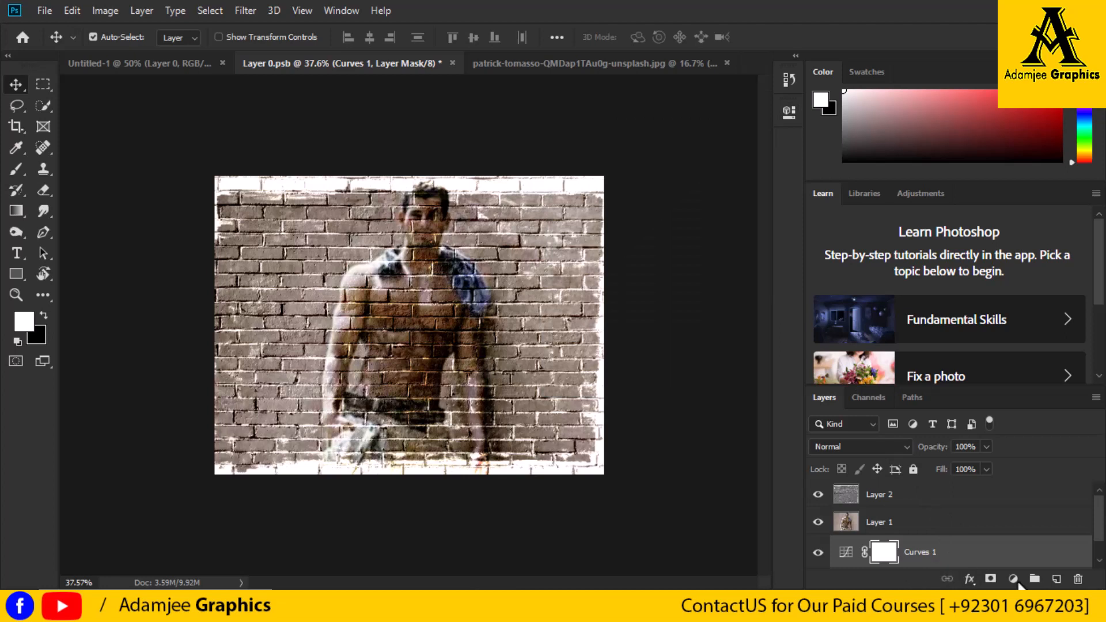
Add a Levels adjustment layer directly above Curves 1 and try out its output levels.
click(1014, 579)
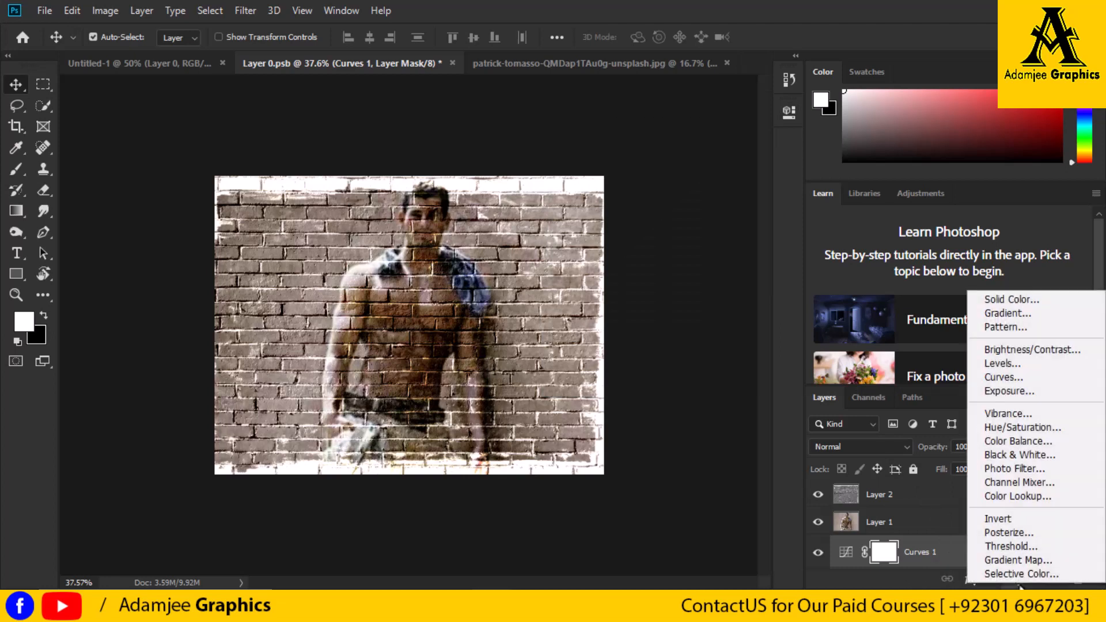
click(1011, 364)
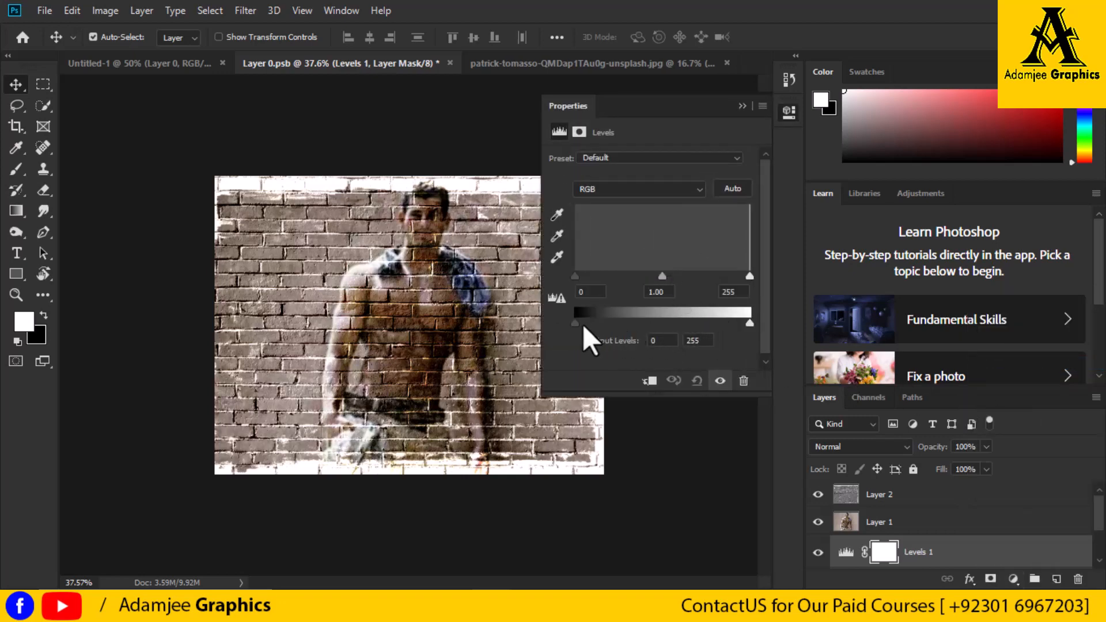
drag(579, 325, 752, 324)
click(742, 106)
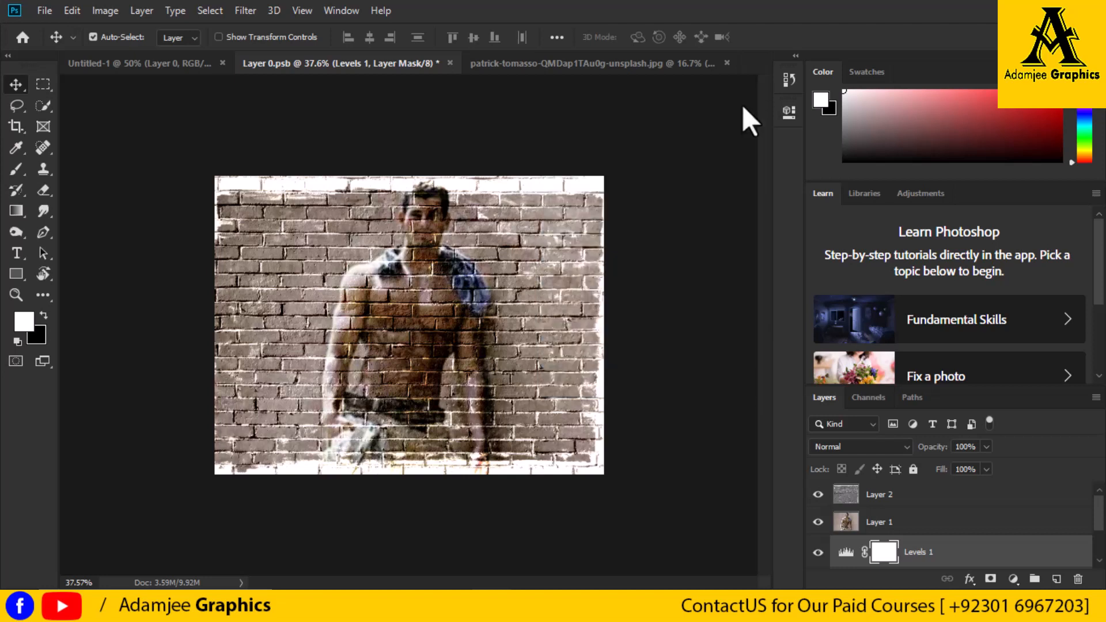
Add a Levels adjustment layer directly above the man's photo on Layer 1 and set its output levels to 18 and 242.
click(916, 524)
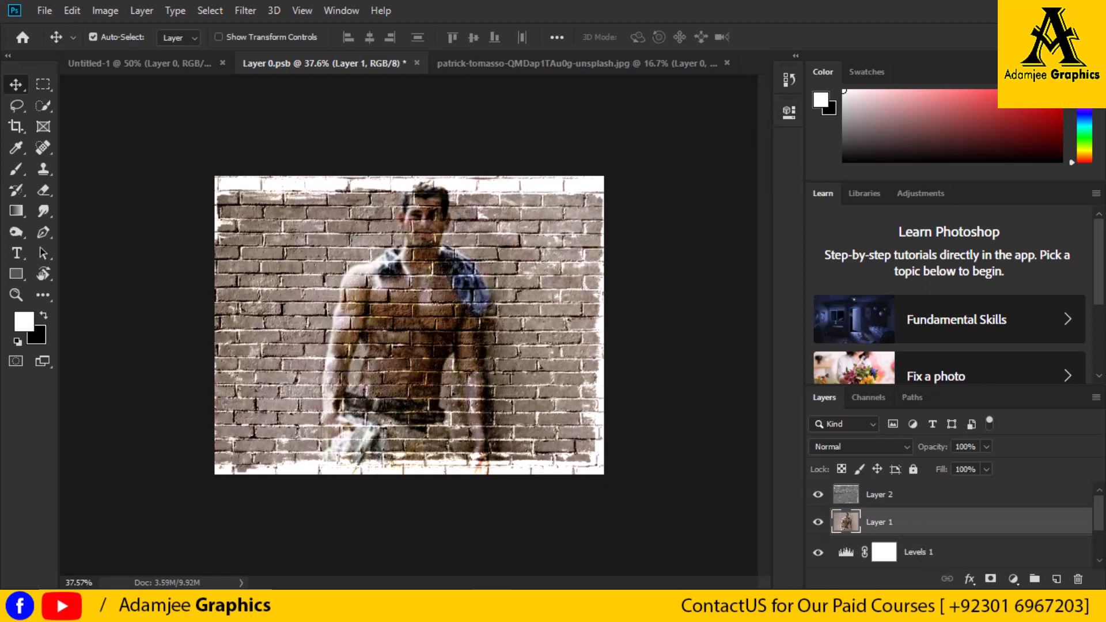
click(1013, 579)
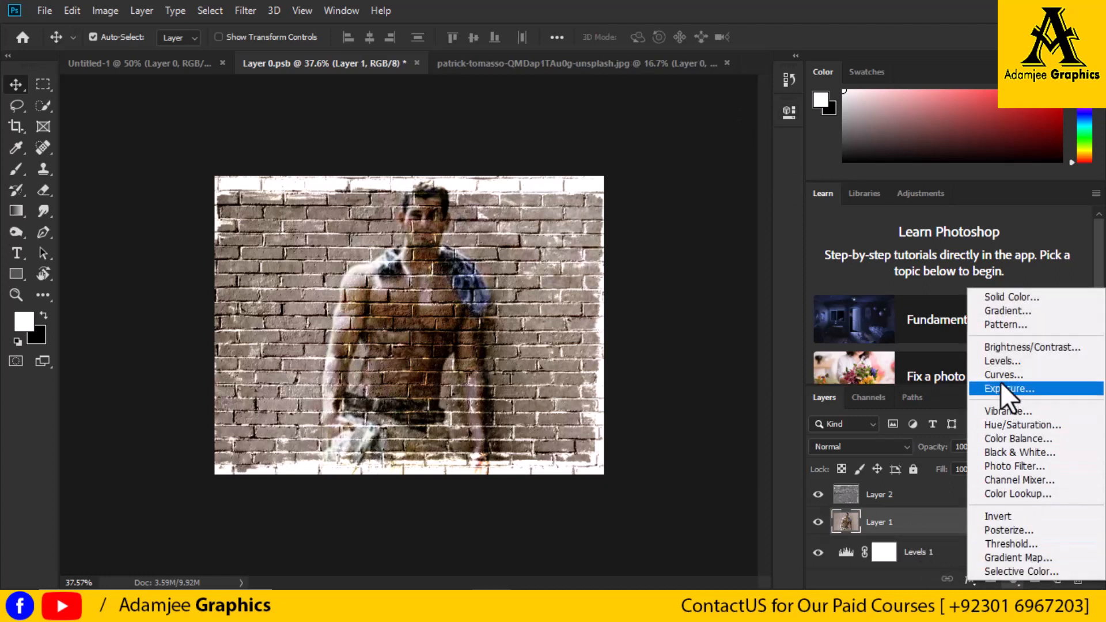
click(1001, 362)
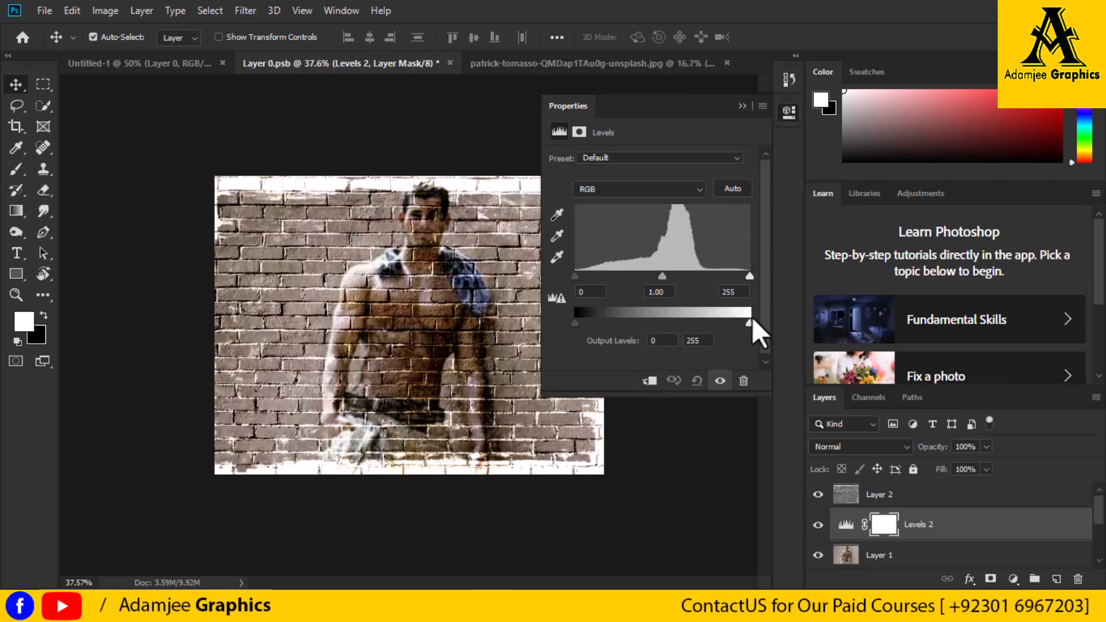
mouse_move(750, 321)
mouse_down()
mouse_move(676, 328)
mouse_move(741, 329)
mouse_up()
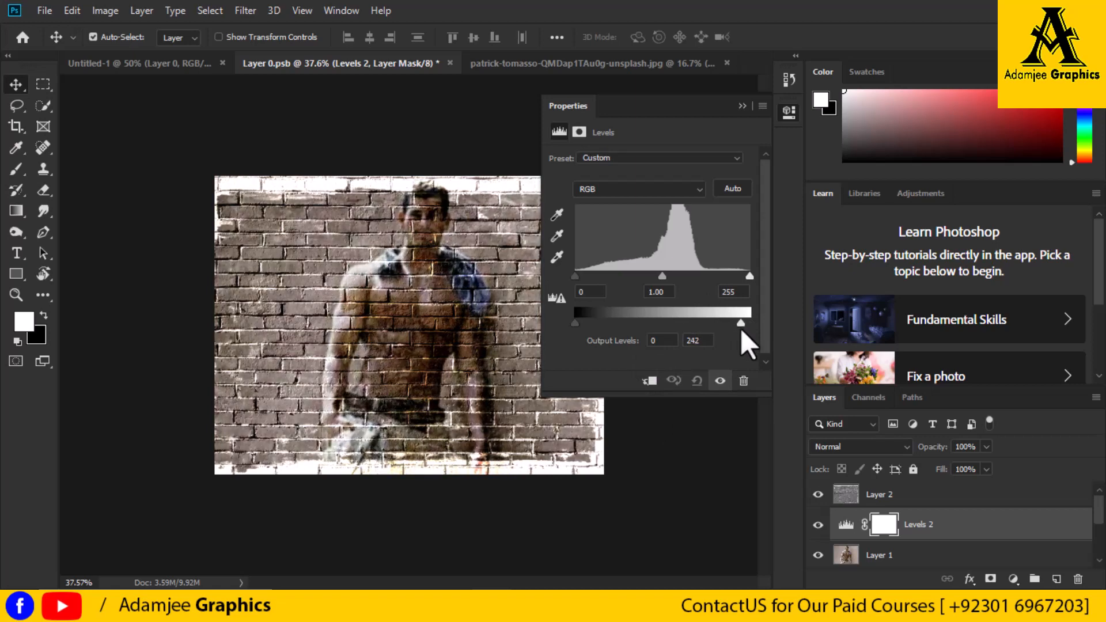
mouse_move(579, 324)
mouse_down()
mouse_move(602, 328)
mouse_move(572, 324)
mouse_move(582, 323)
mouse_up()
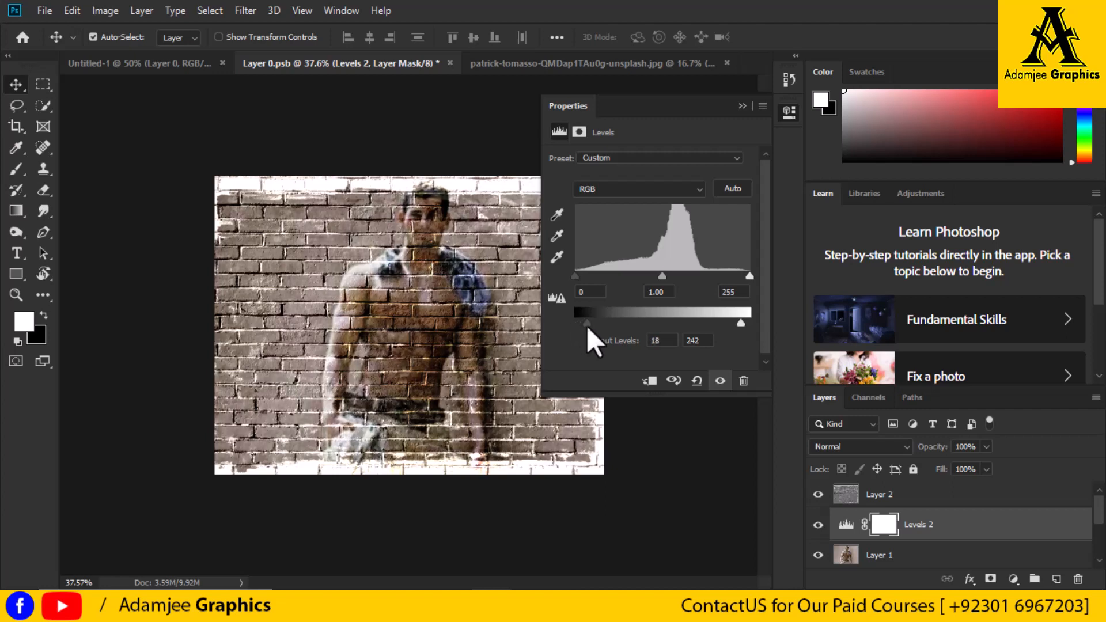
Set the input levels of Levels 2 to 27 for shadows, 1.20 for midtones and 230 for highlights.
mouse_move(749, 277)
mouse_down()
mouse_move(715, 276)
mouse_move(732, 278)
mouse_up()
drag(575, 277, 594, 277)
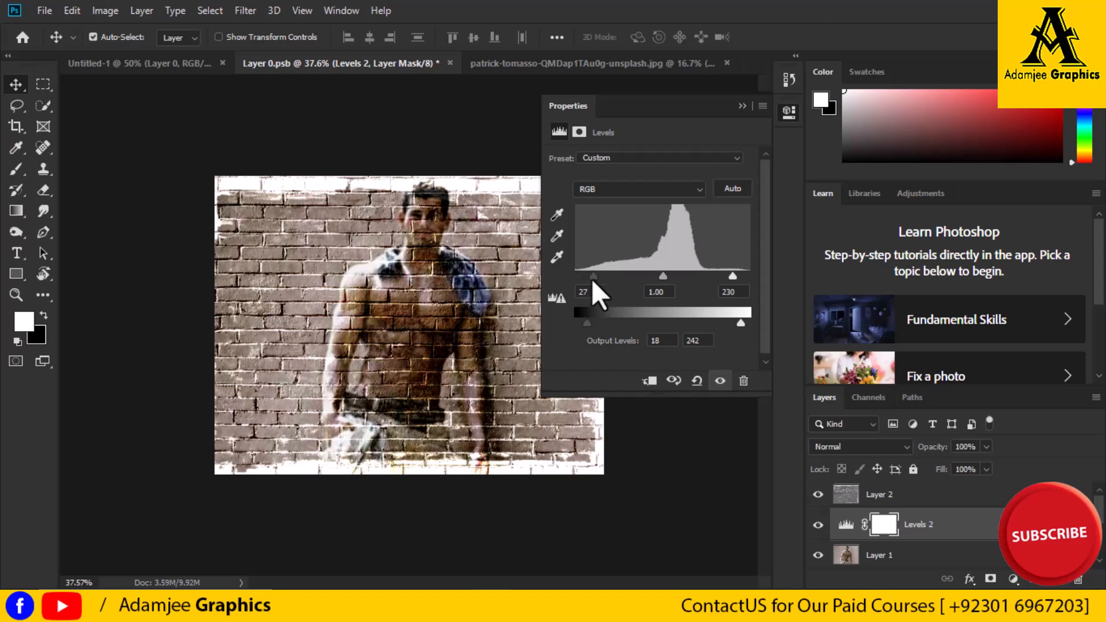
drag(662, 279, 655, 279)
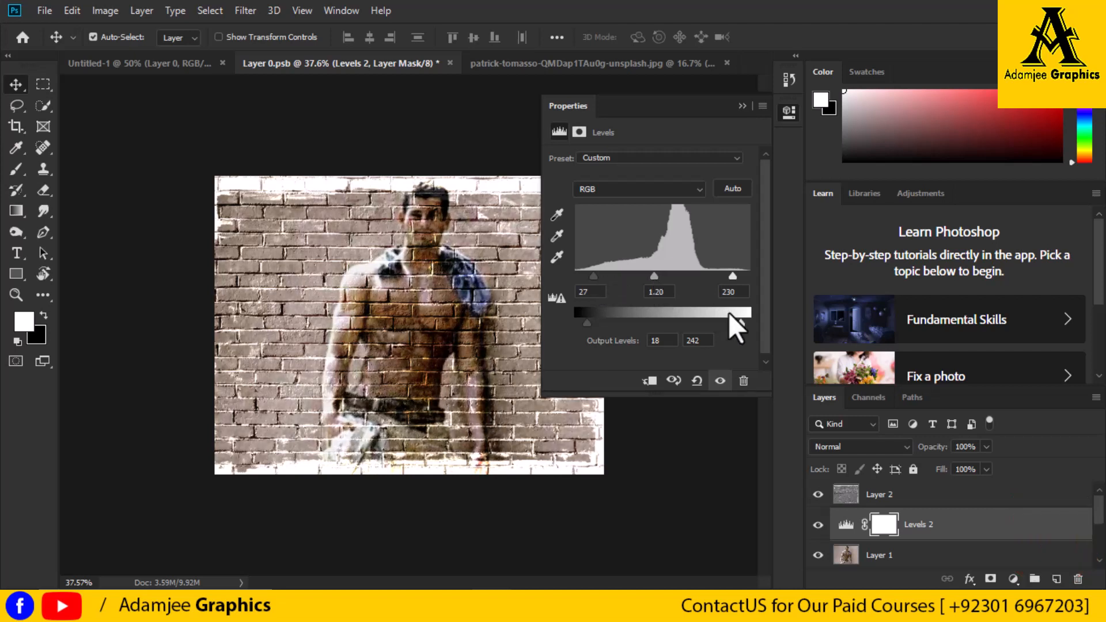
click(742, 106)
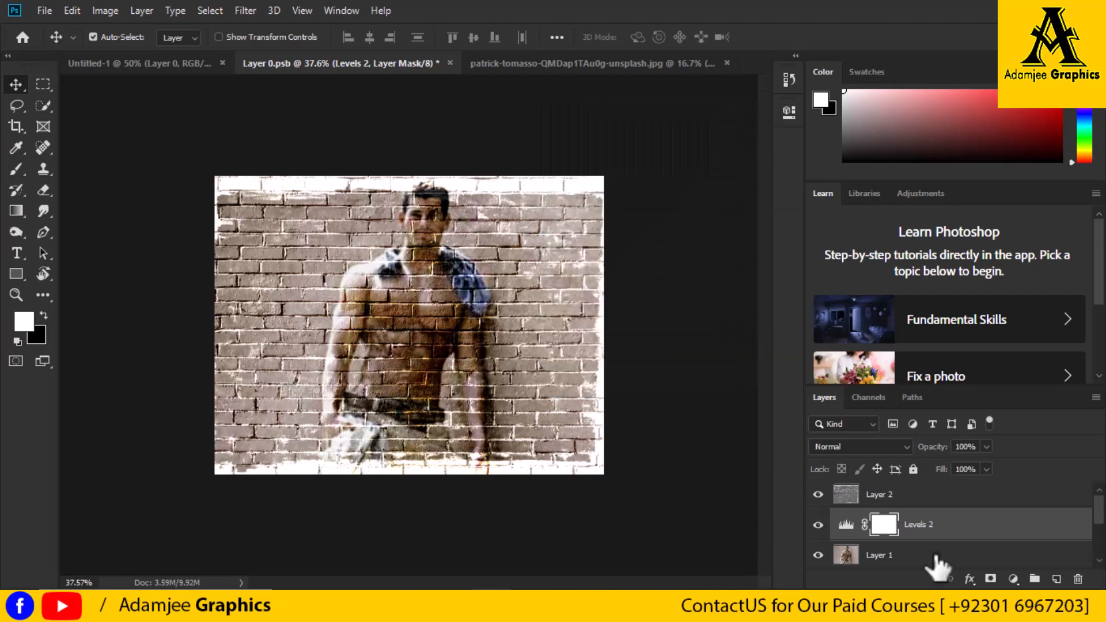
Select the white Layer 0 at the bottom of the layer stack and fit the whole image on screen.
drag(1097, 512, 1098, 544)
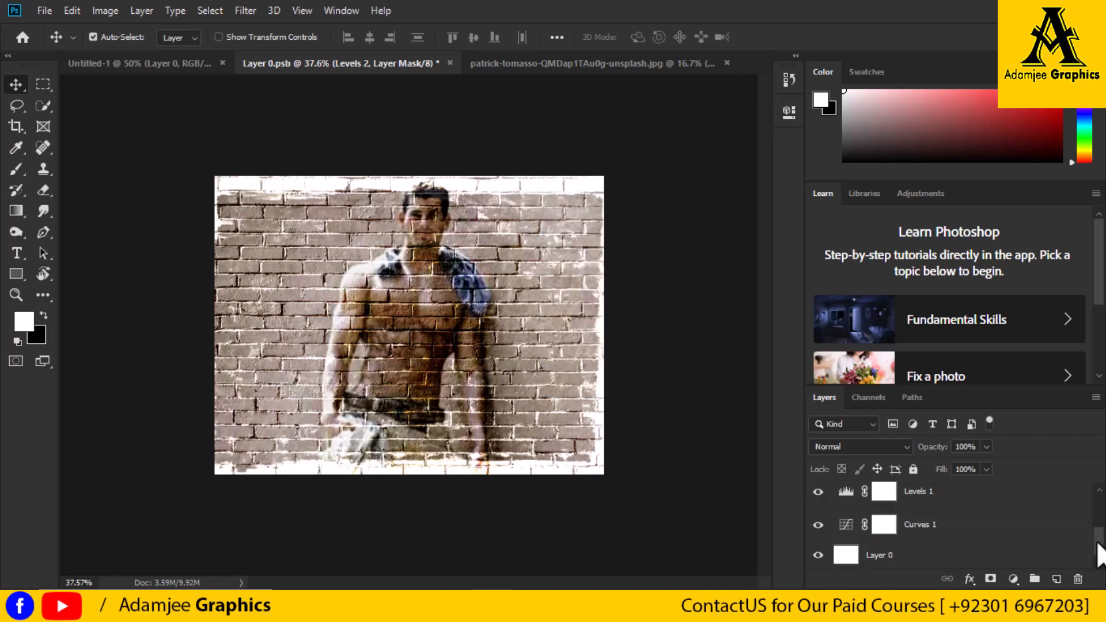
click(966, 557)
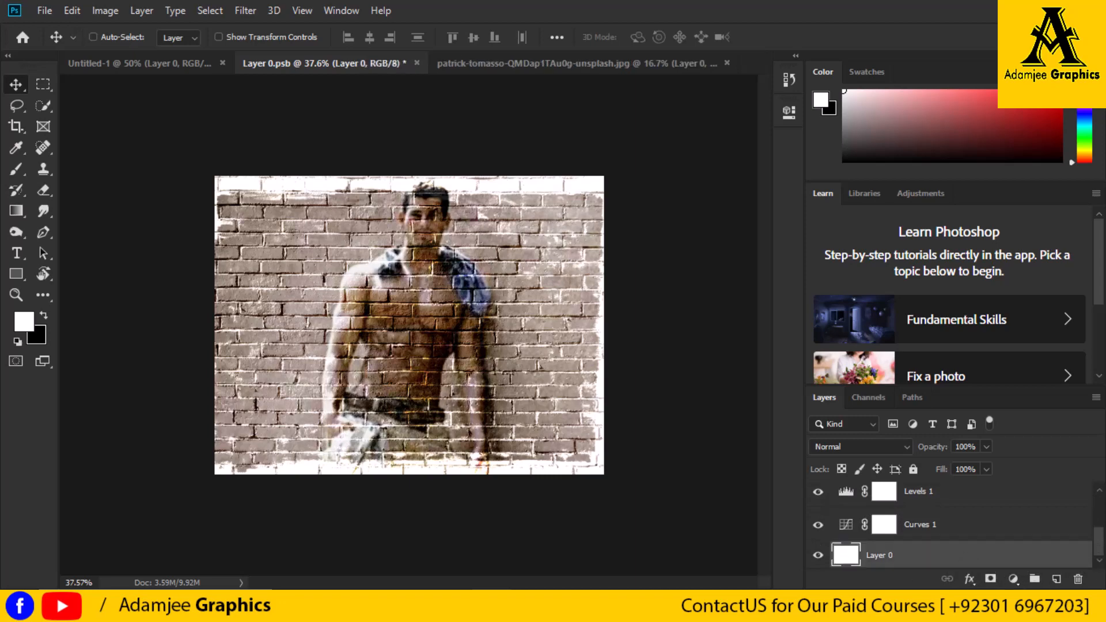
key(ctrl+0)
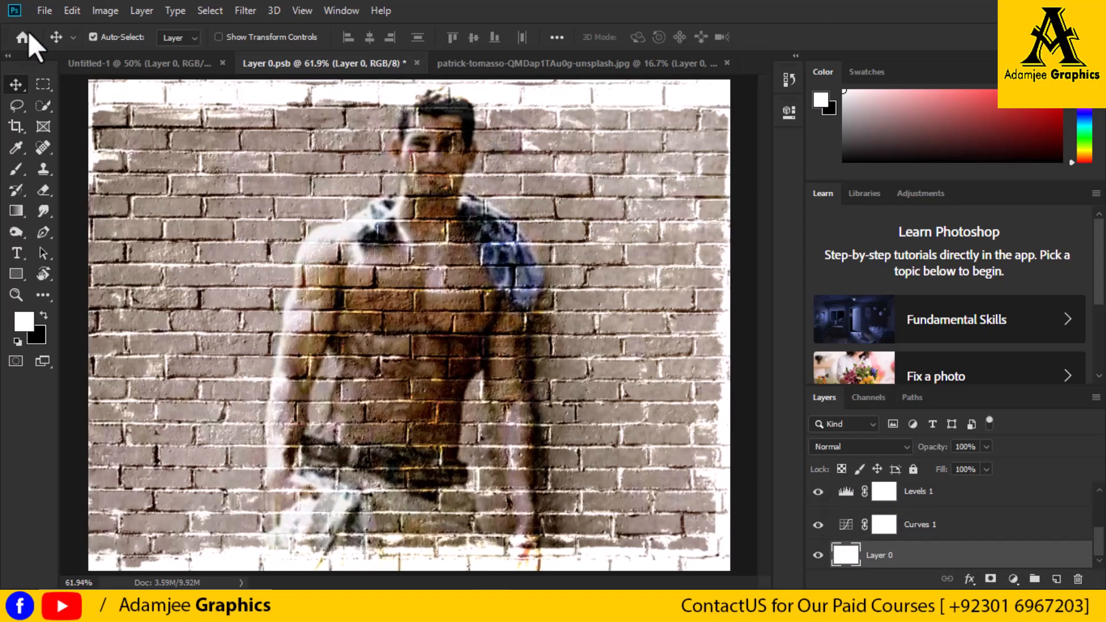